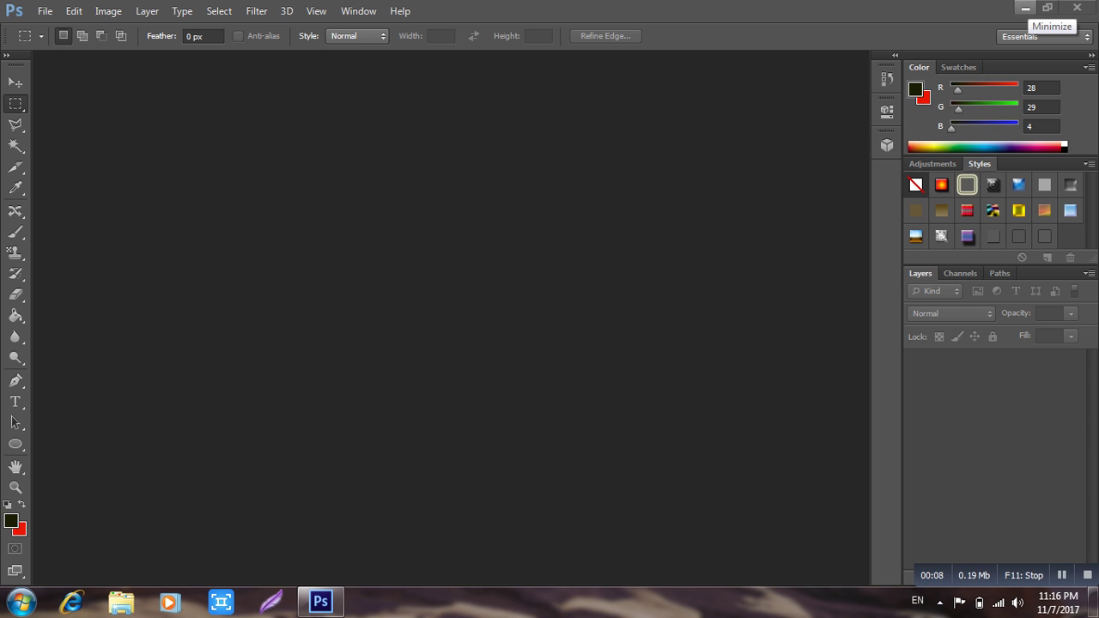
Minimize the empty Photoshop CS6 window to reveal the Windows desktop.
click(1025, 8)
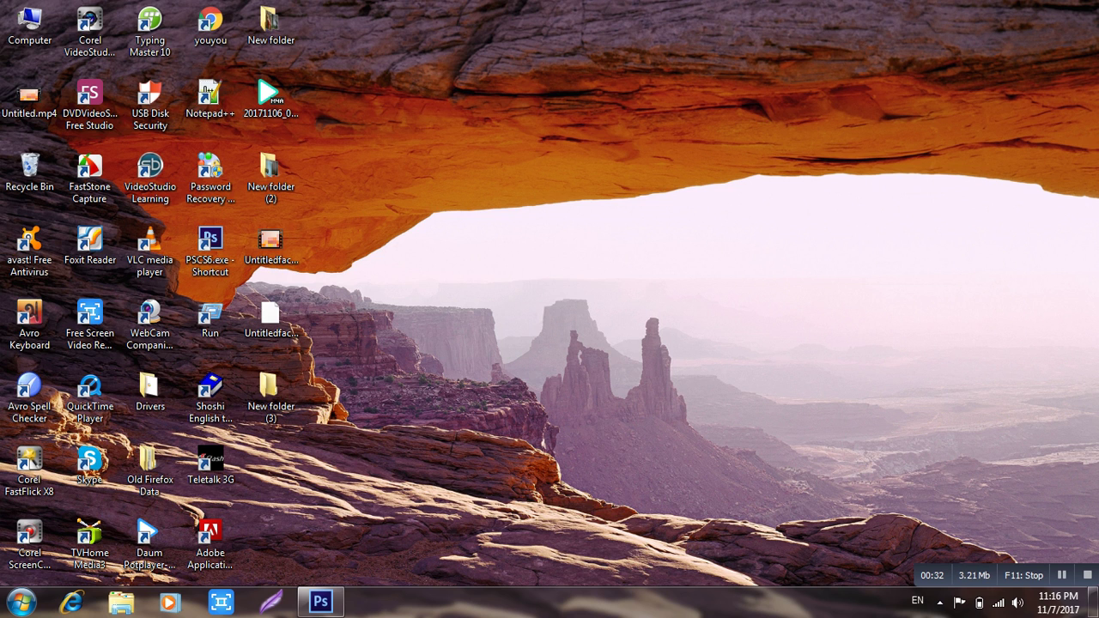
mouse_move(320, 602)
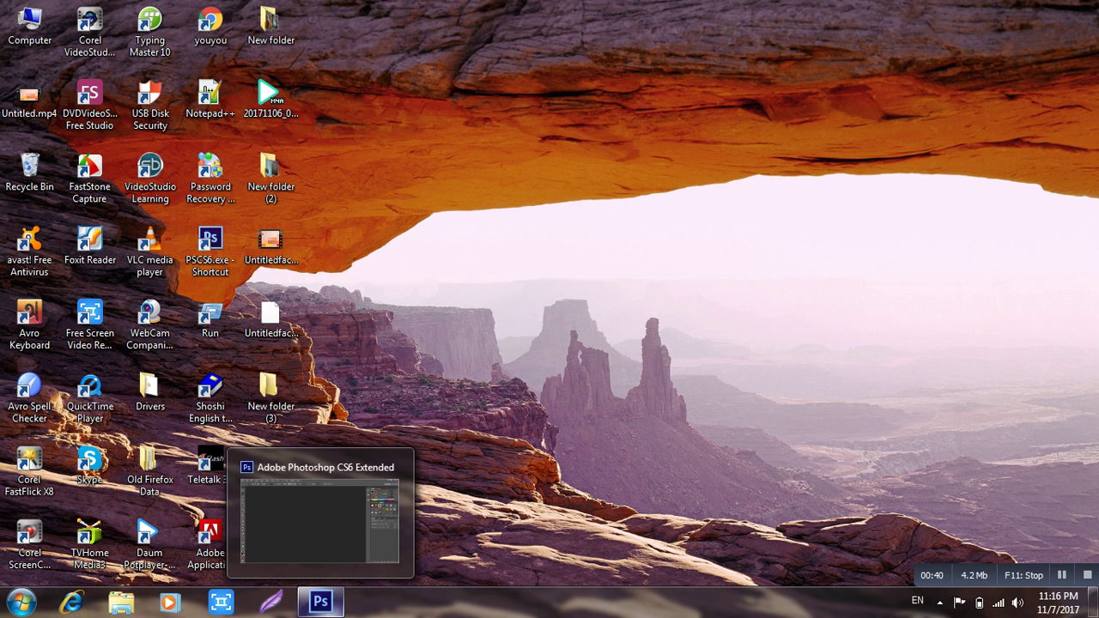
Restore Photoshop from the taskbar so its empty workspace fills the screen.
click(320, 602)
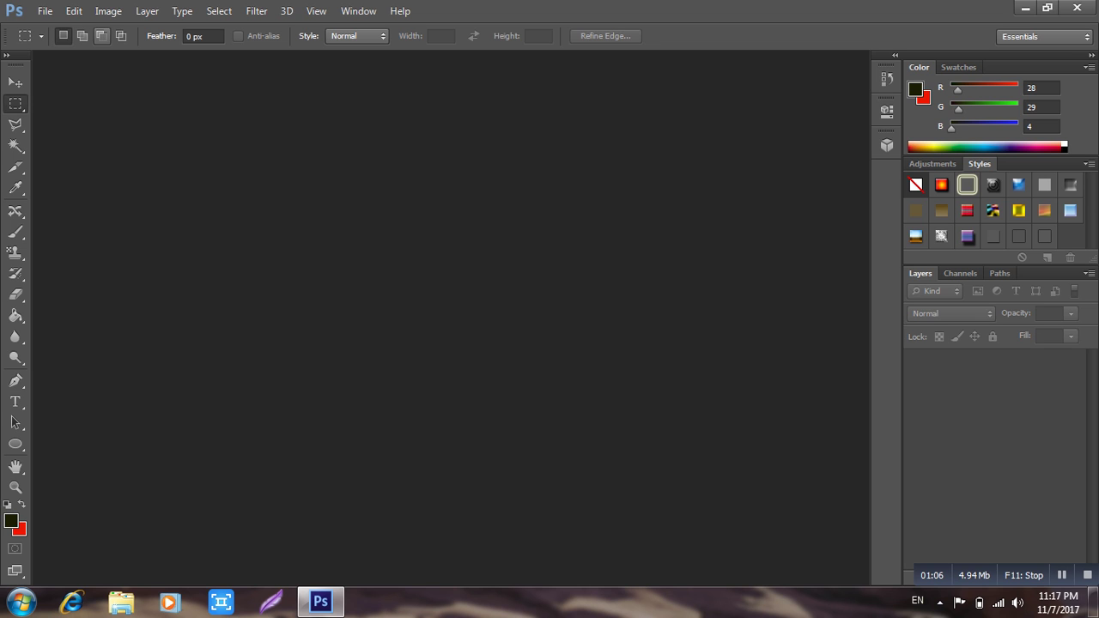
click(45, 11)
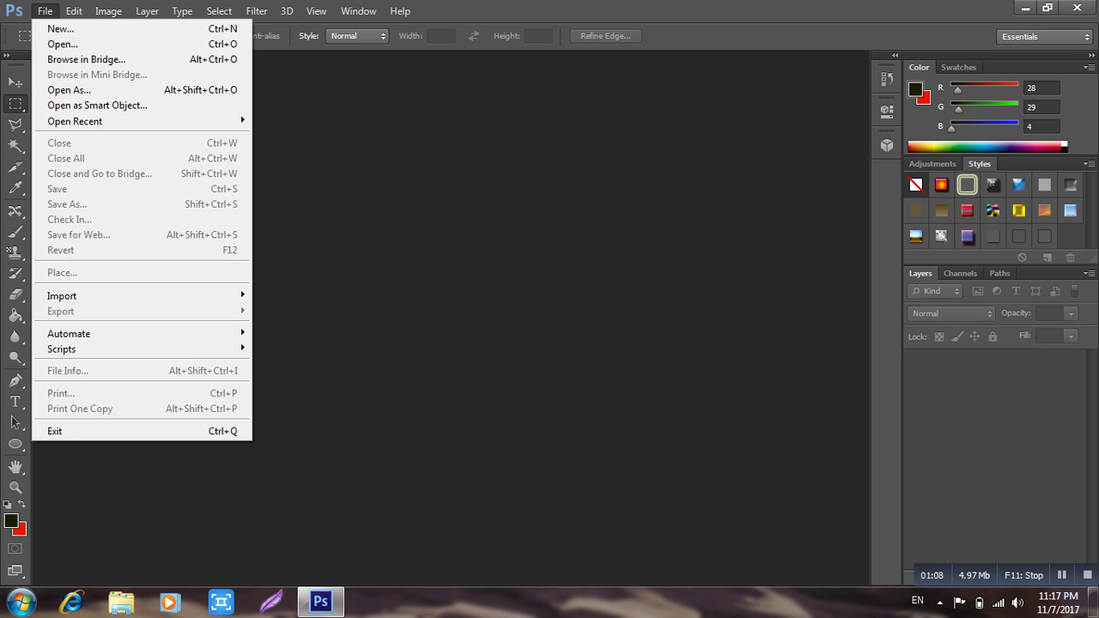
click(62, 44)
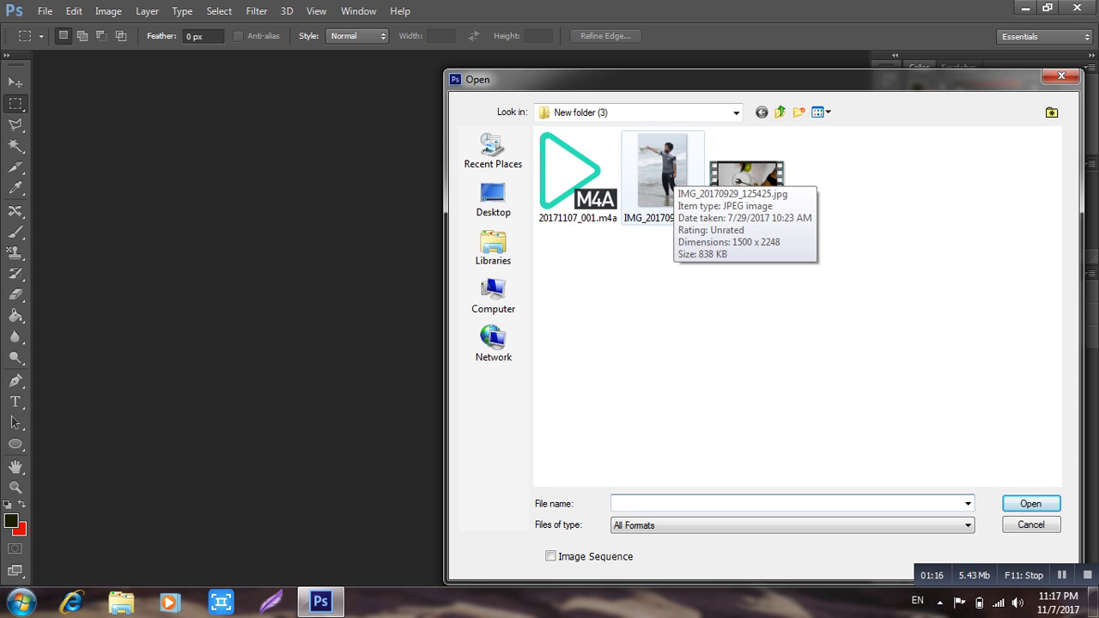
click(662, 172)
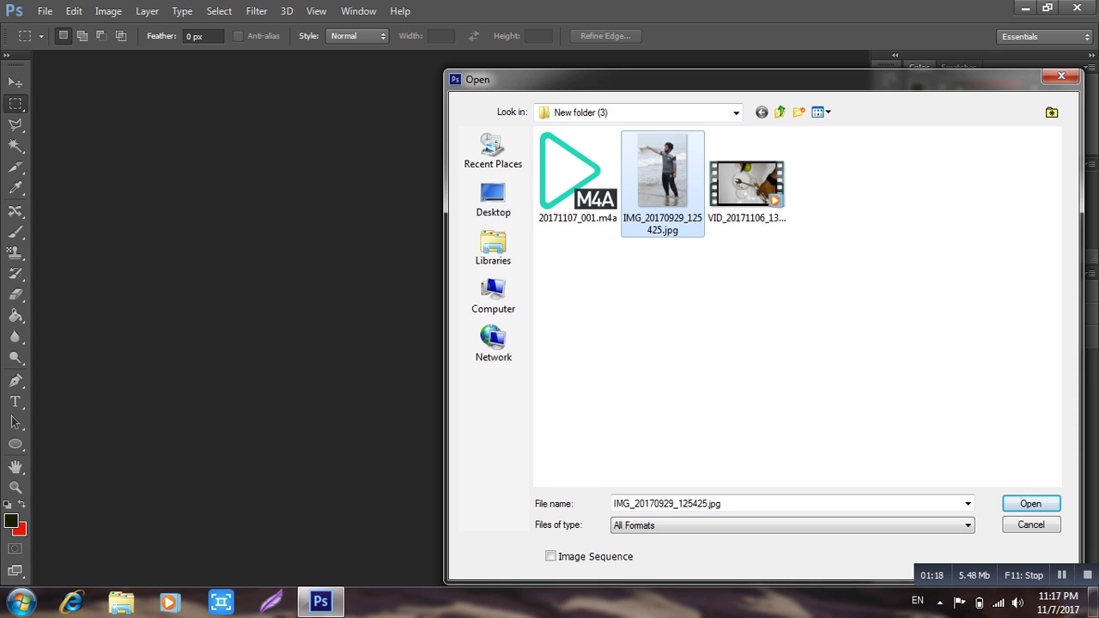
key(Return)
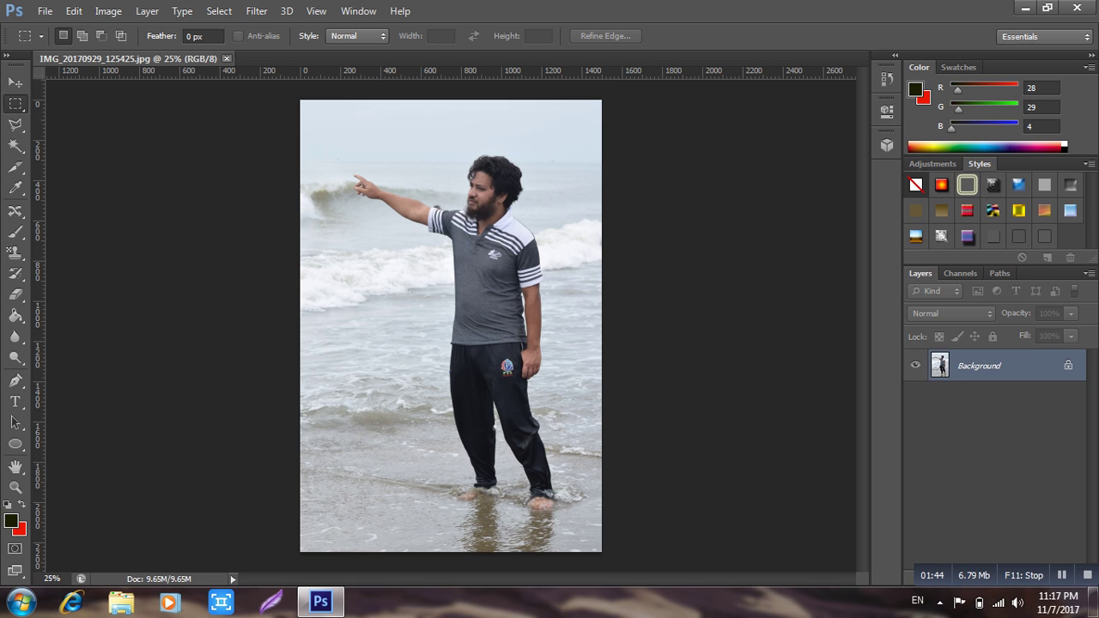
click(227, 58)
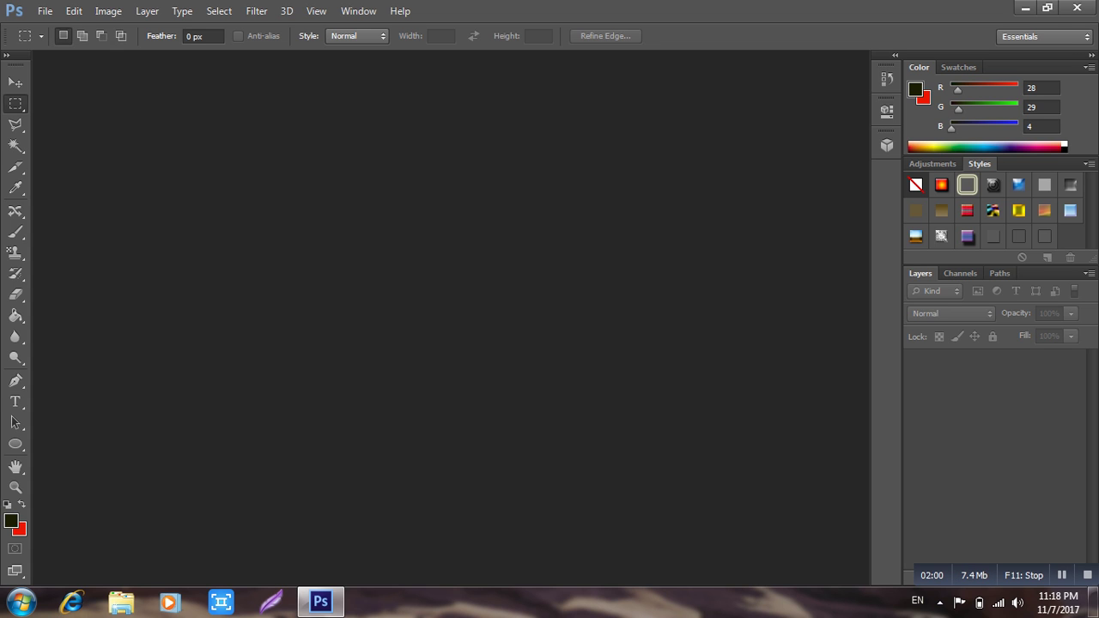
Bring up the New document dialog at 700×420 px, 72 ppi, white background, after cancelling once.
click(45, 12)
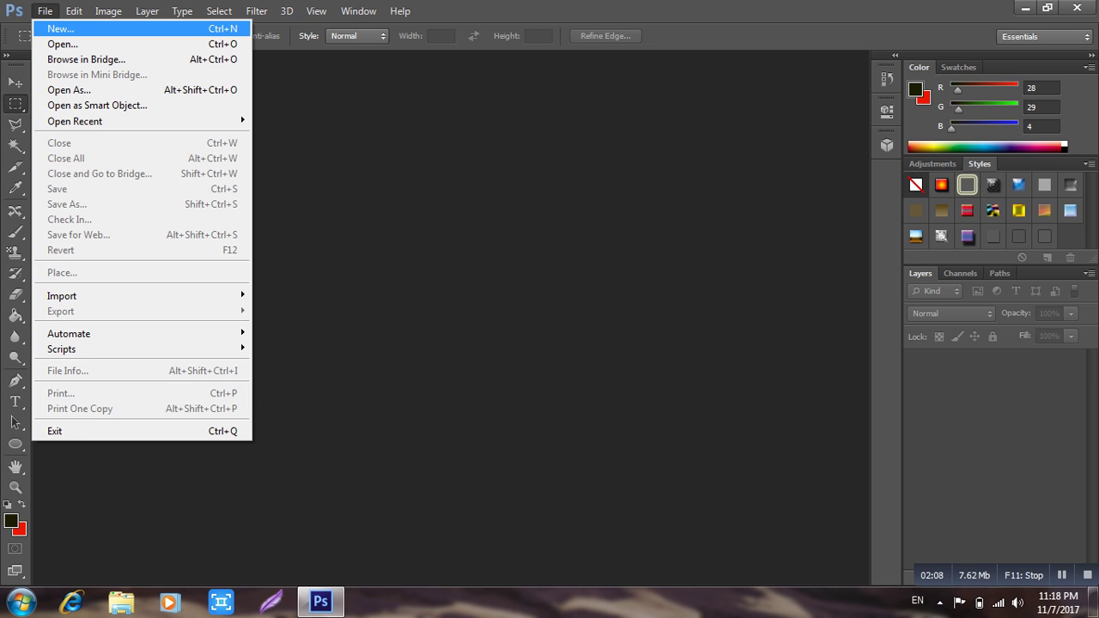
key(Escape)
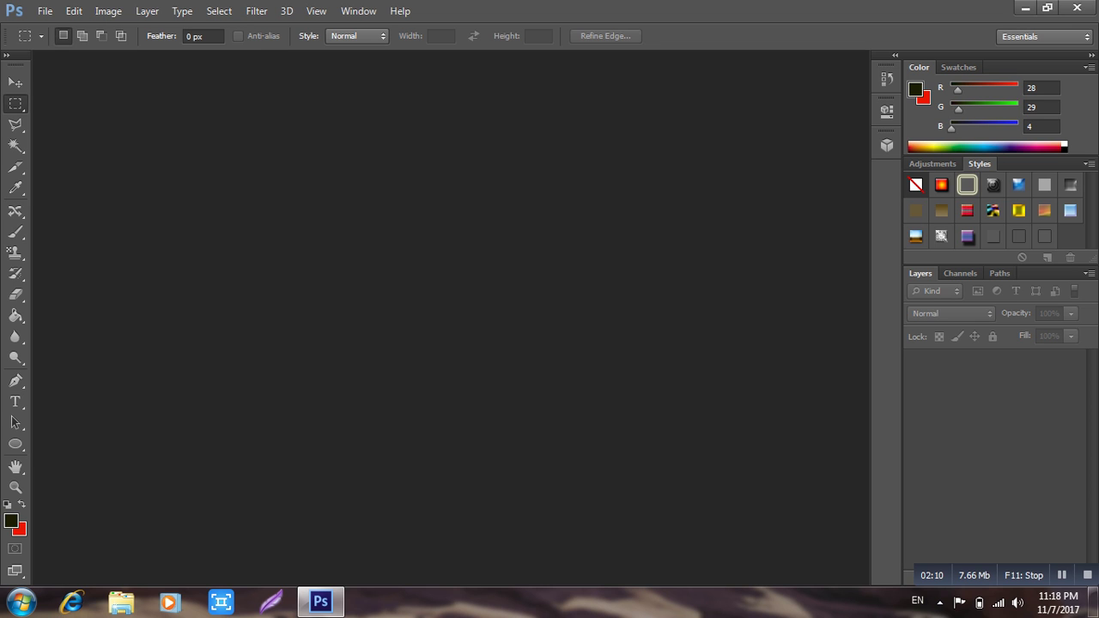
key(alt+f)
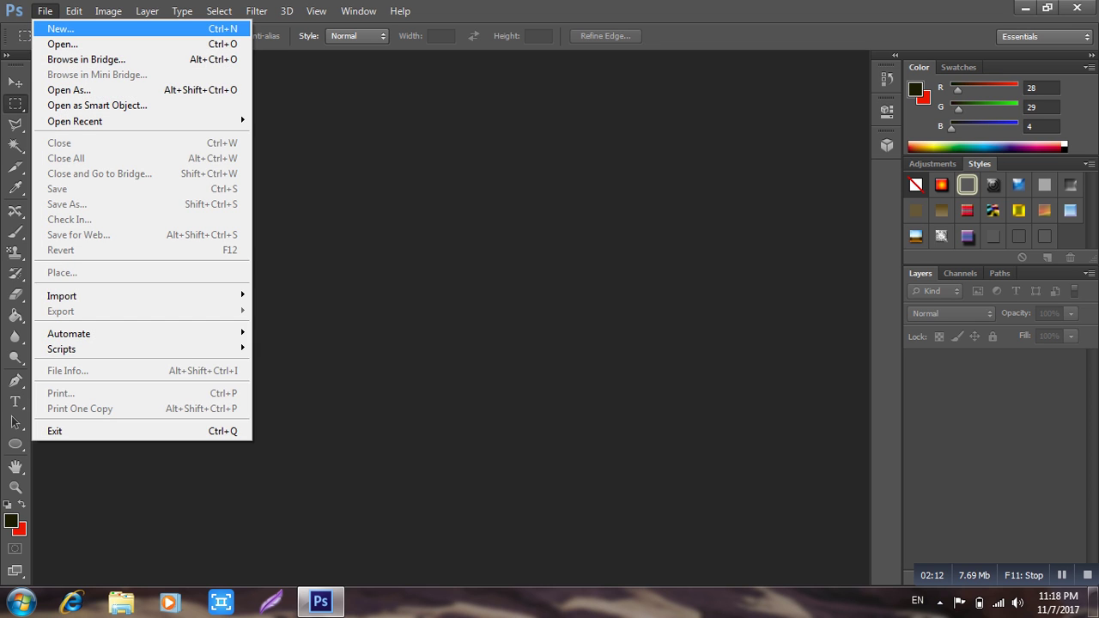
key(Return)
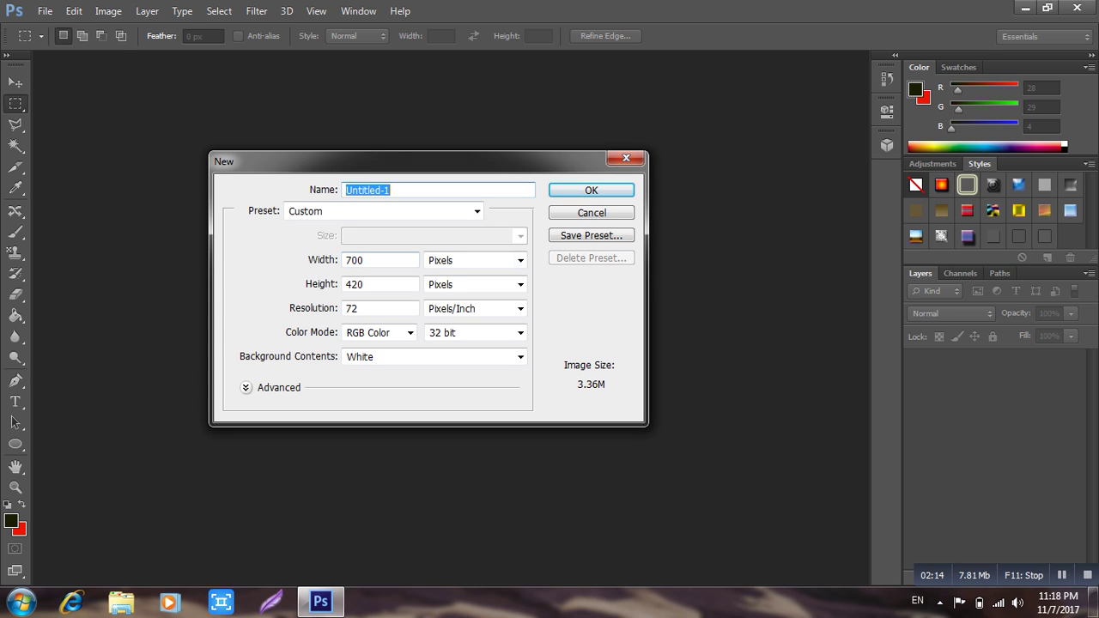
click(626, 158)
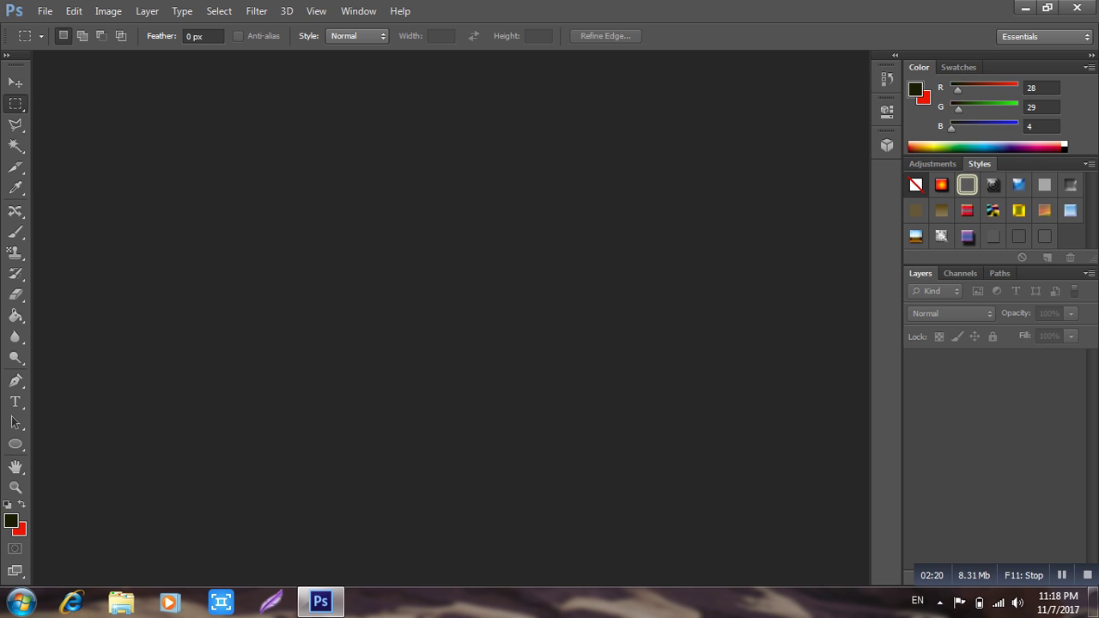
key(ctrl+n)
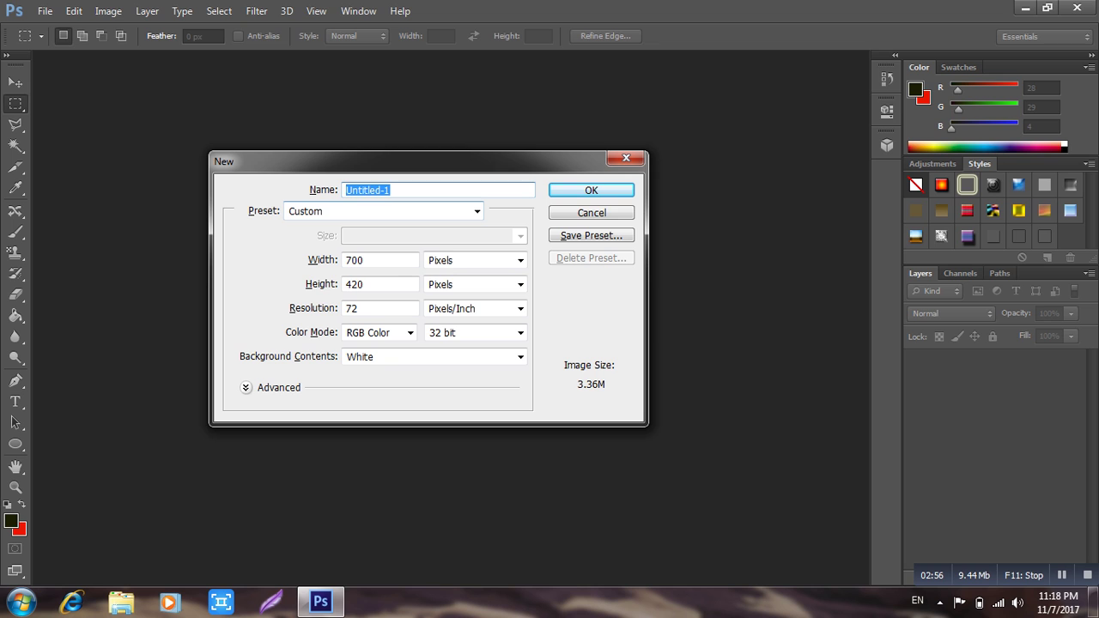
click(477, 211)
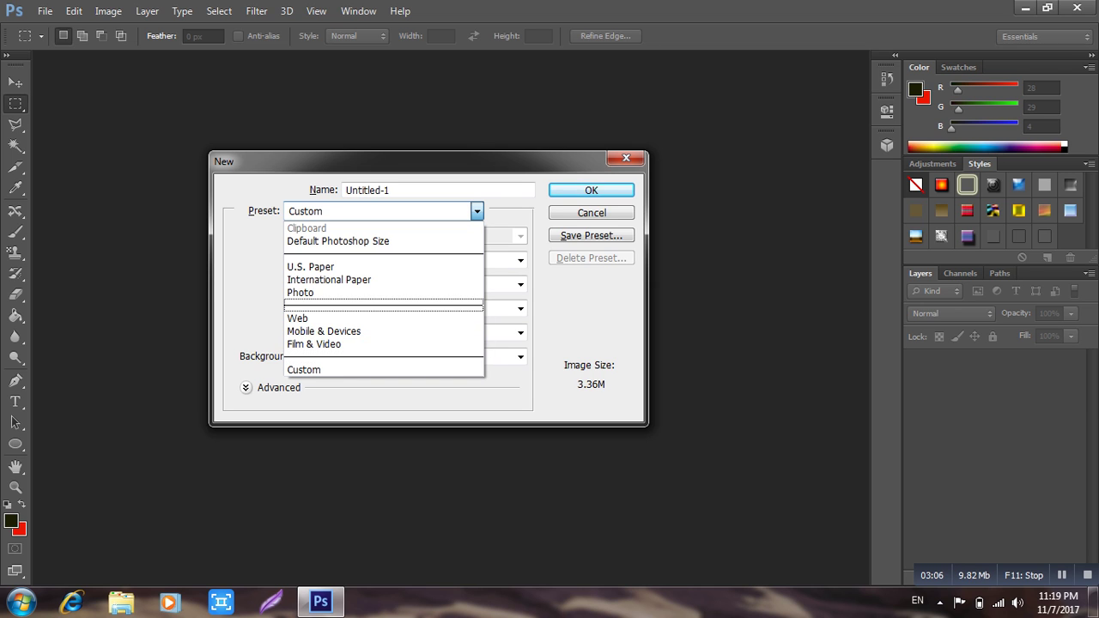
key(Escape)
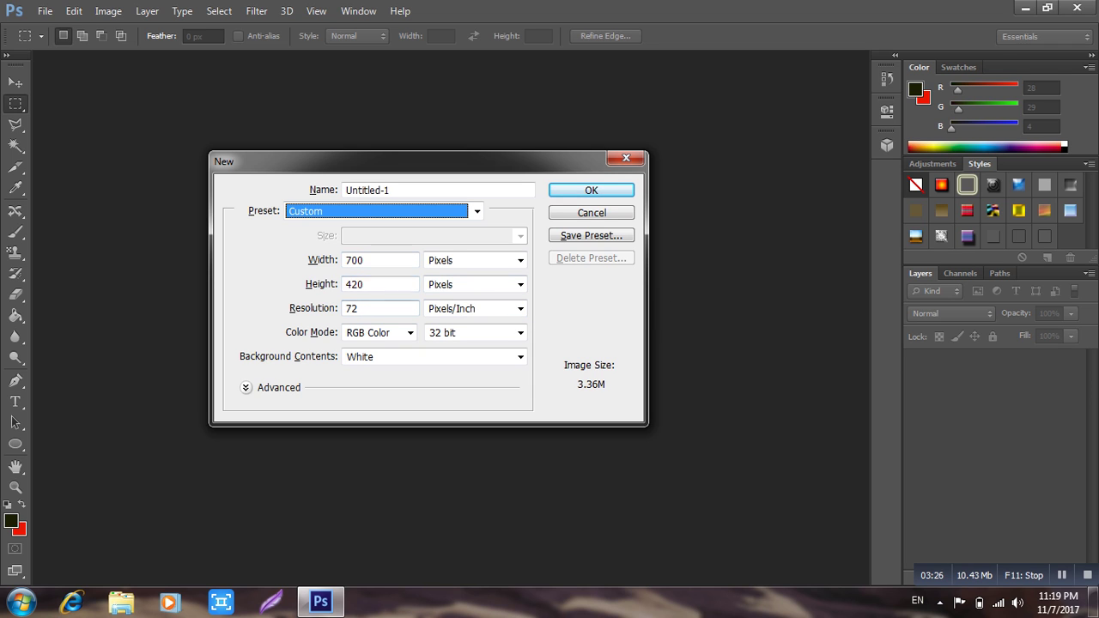
click(520, 260)
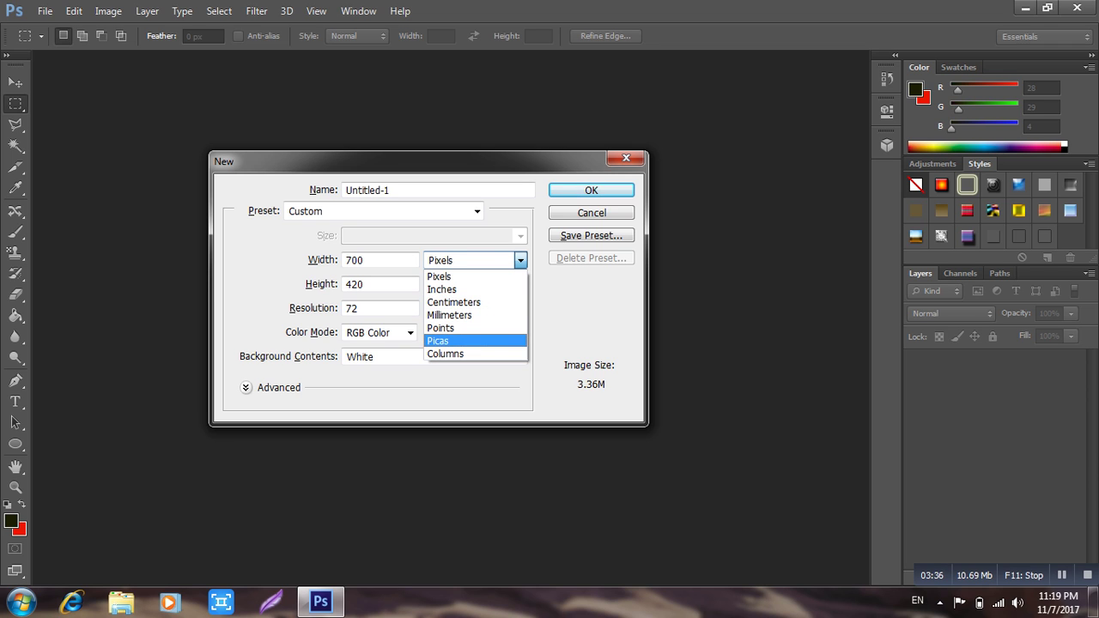
key(Escape)
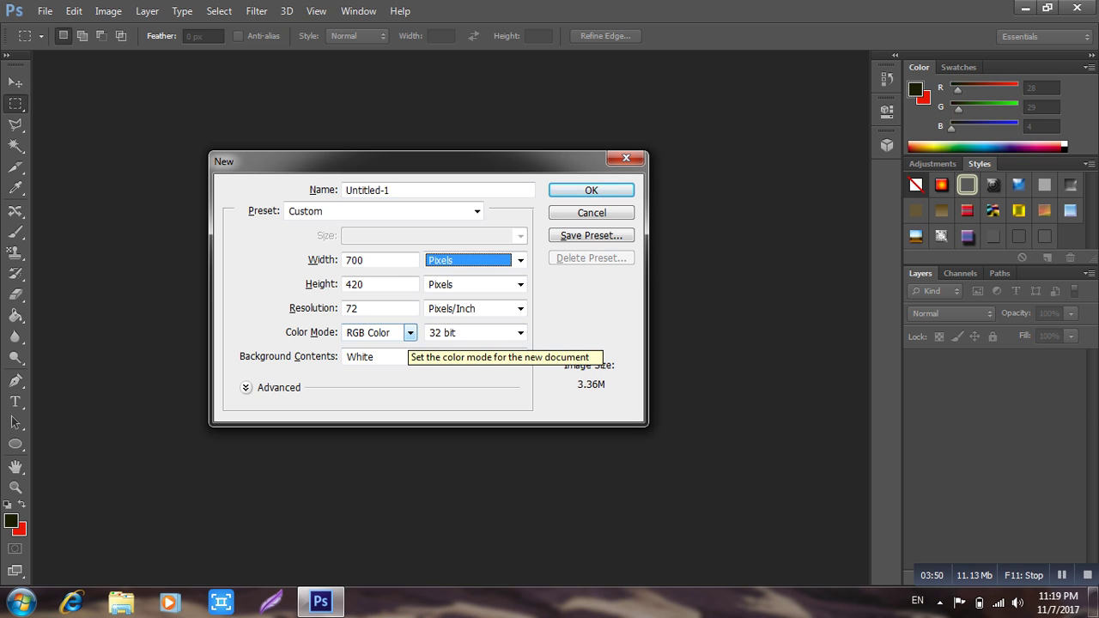
Keep RGB Color mode and set the new document's bit depth to 32 bit.
click(410, 332)
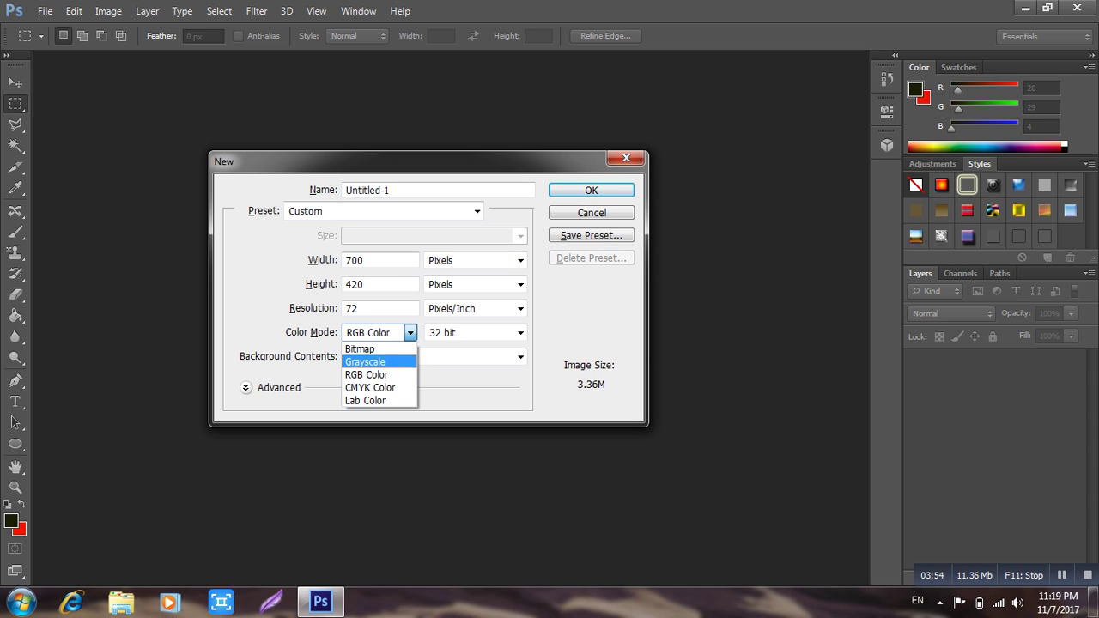
key(Escape)
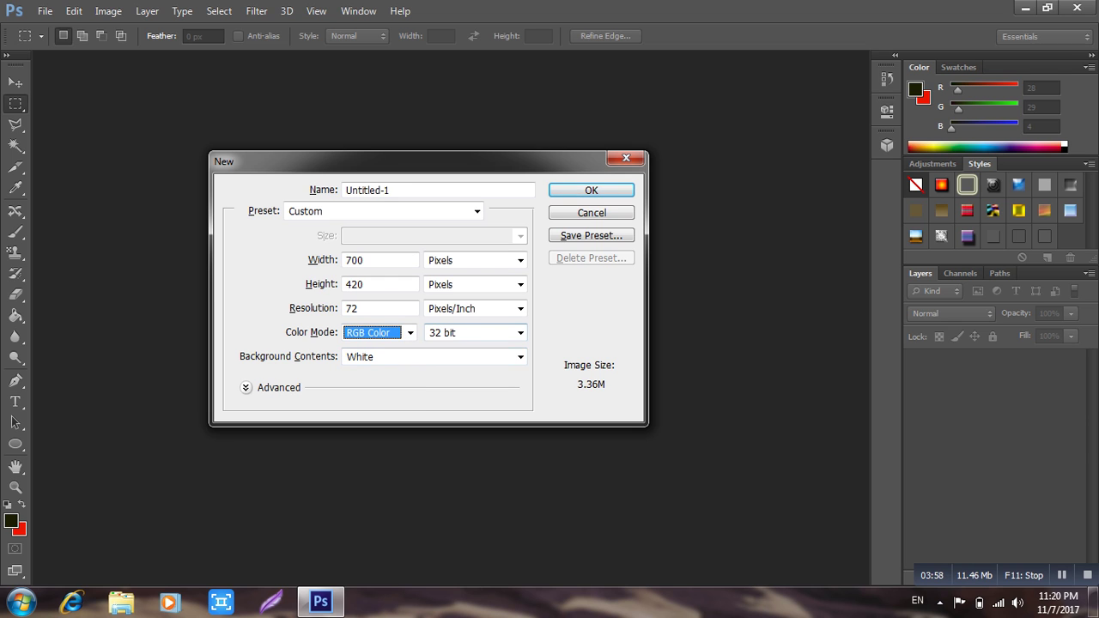
click(520, 332)
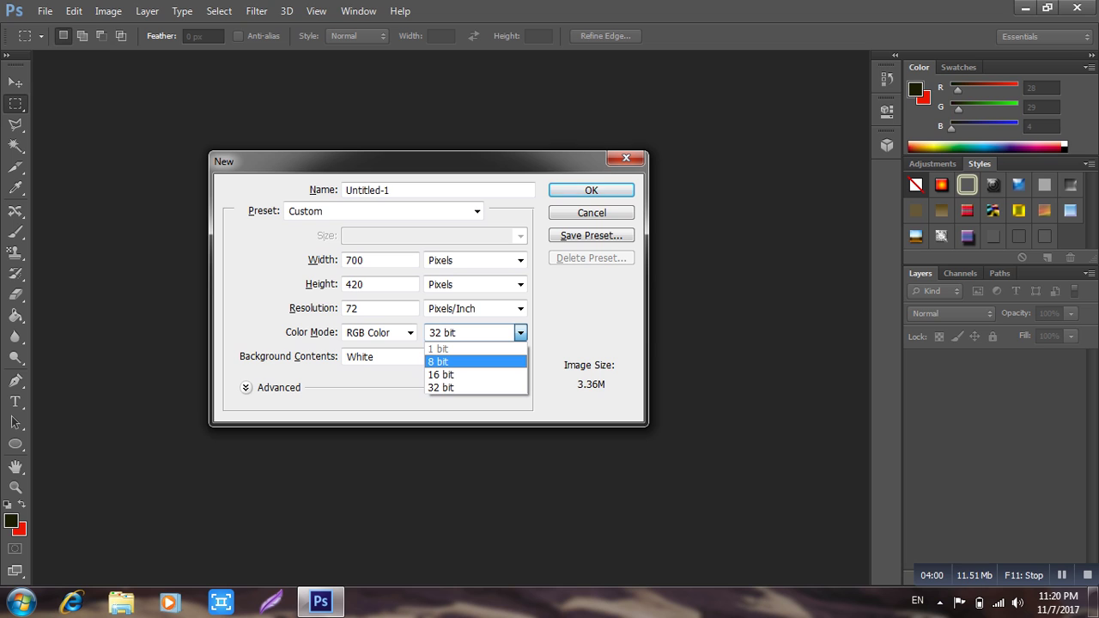
key(Down)
key(Down)
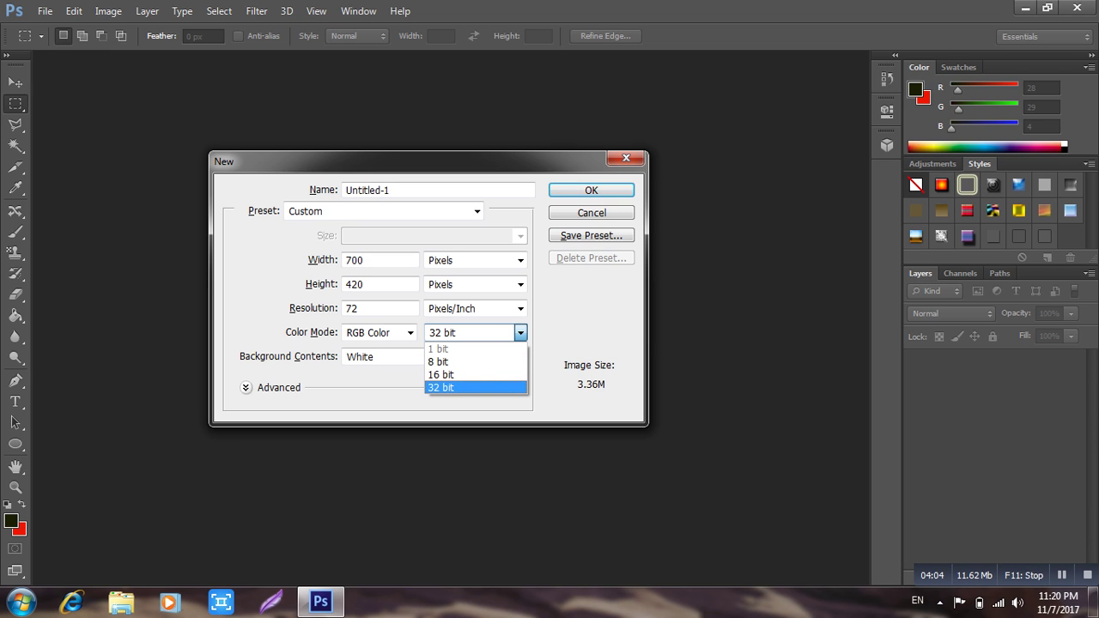
key(Up)
key(Up)
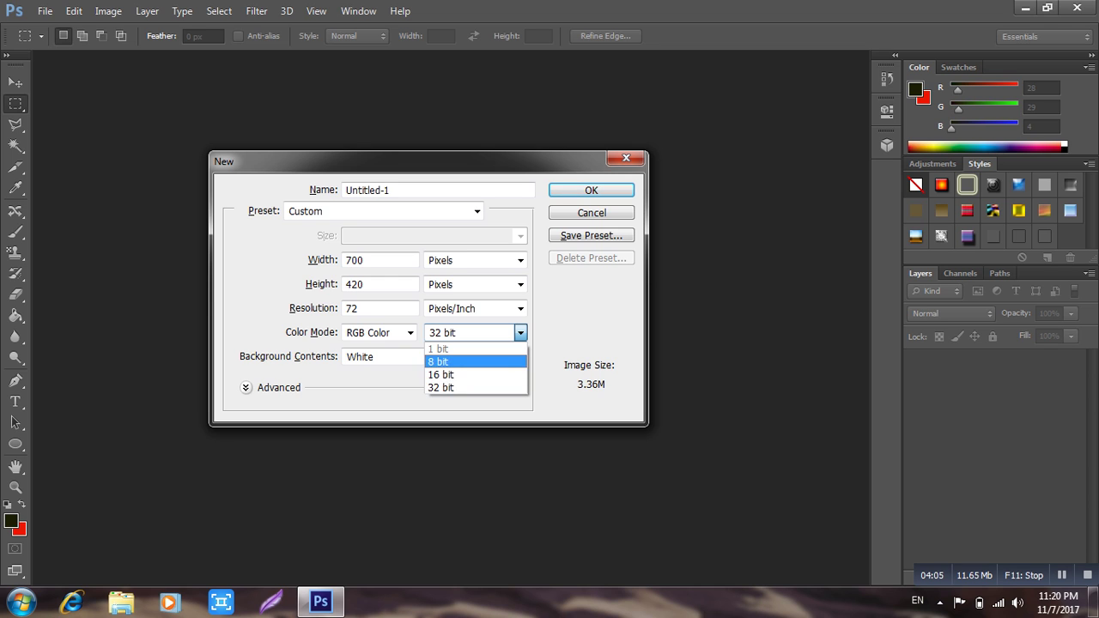
key(Return)
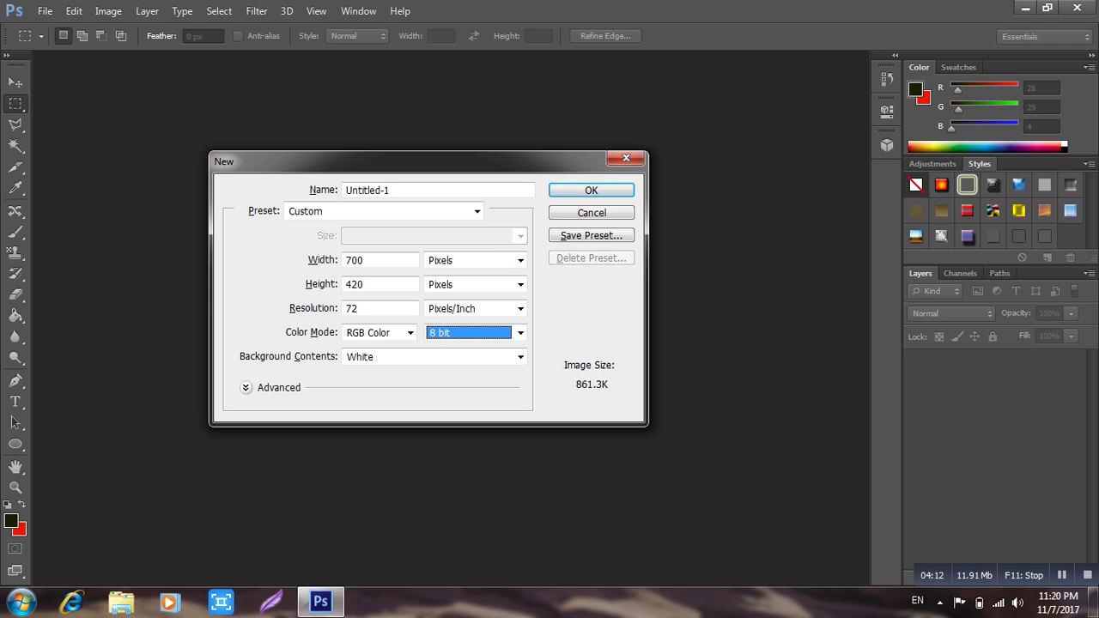
key(alt+Down)
key(Down)
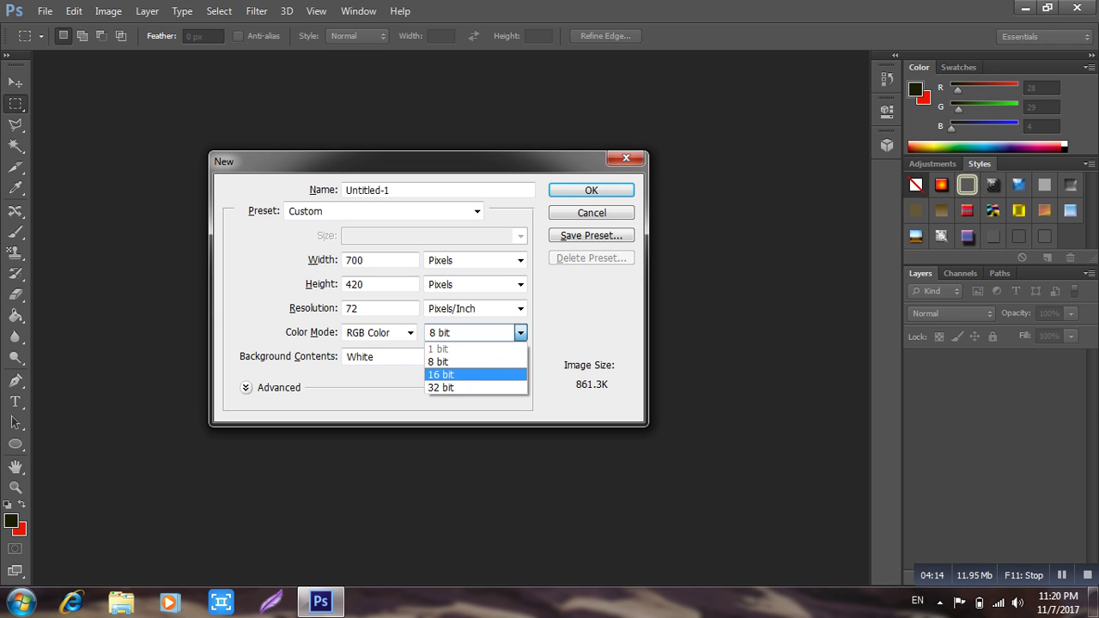
key(Return)
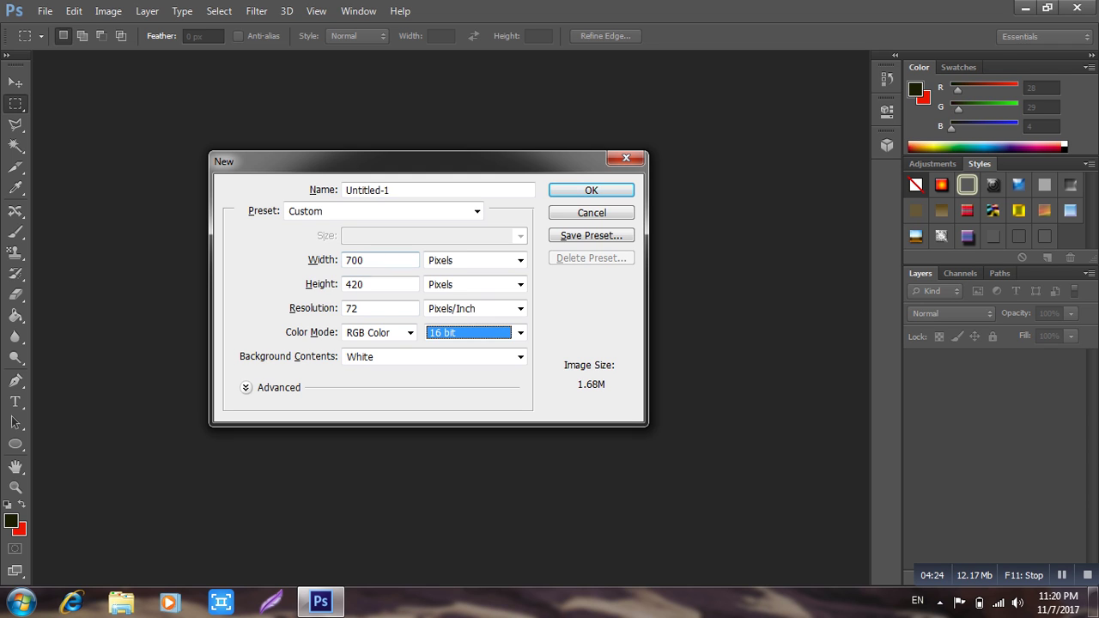
click(520, 333)
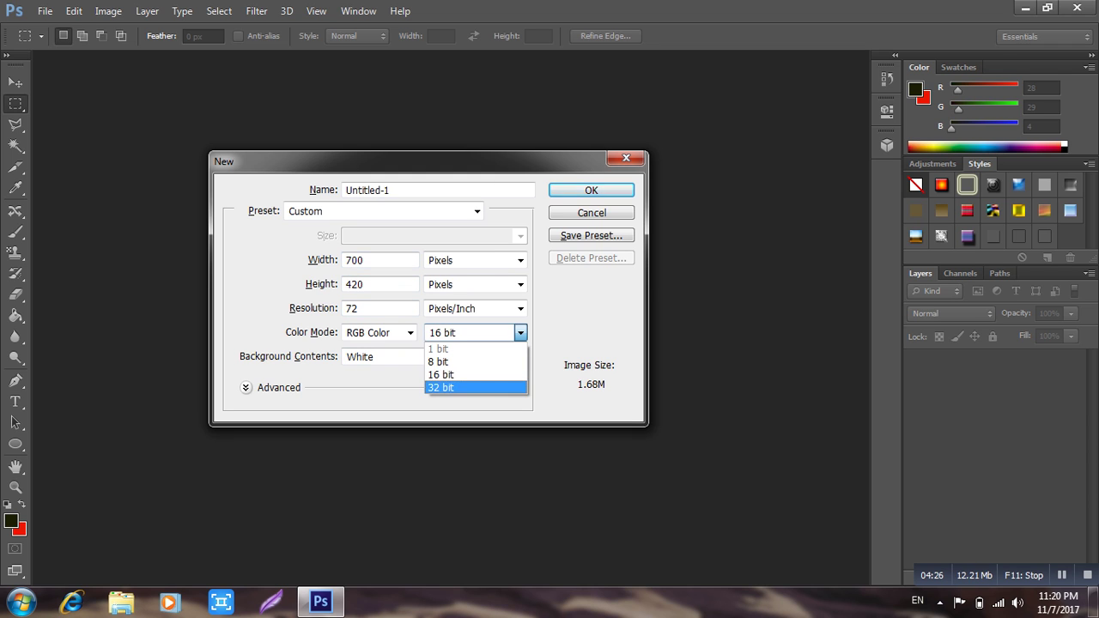
click(441, 388)
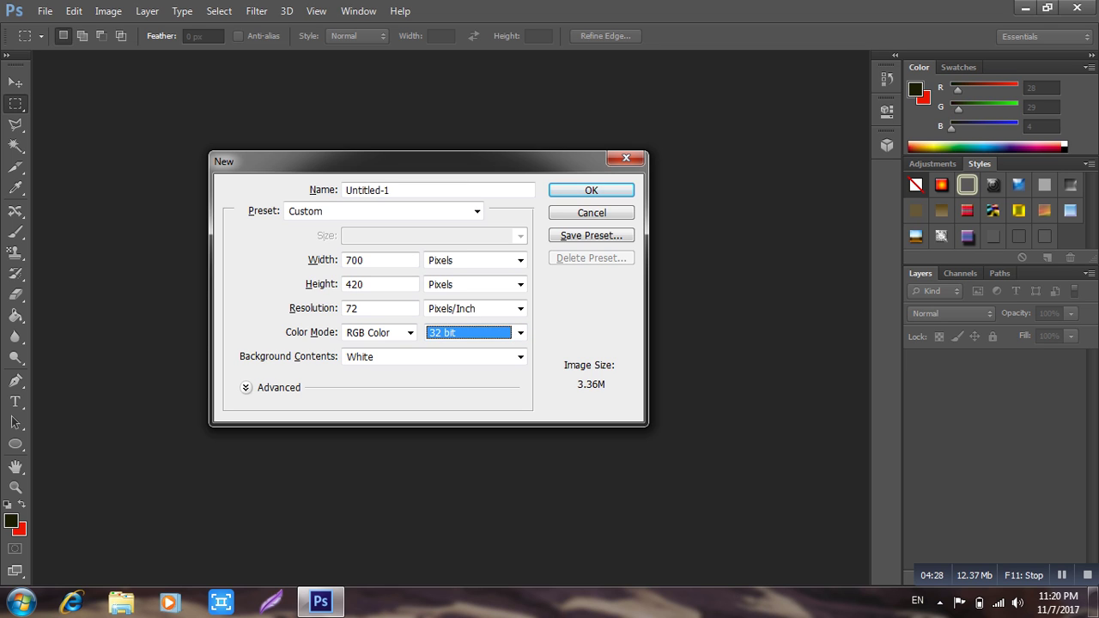
Keep White background contents and create the 700×420 Untitled-1 document.
click(520, 357)
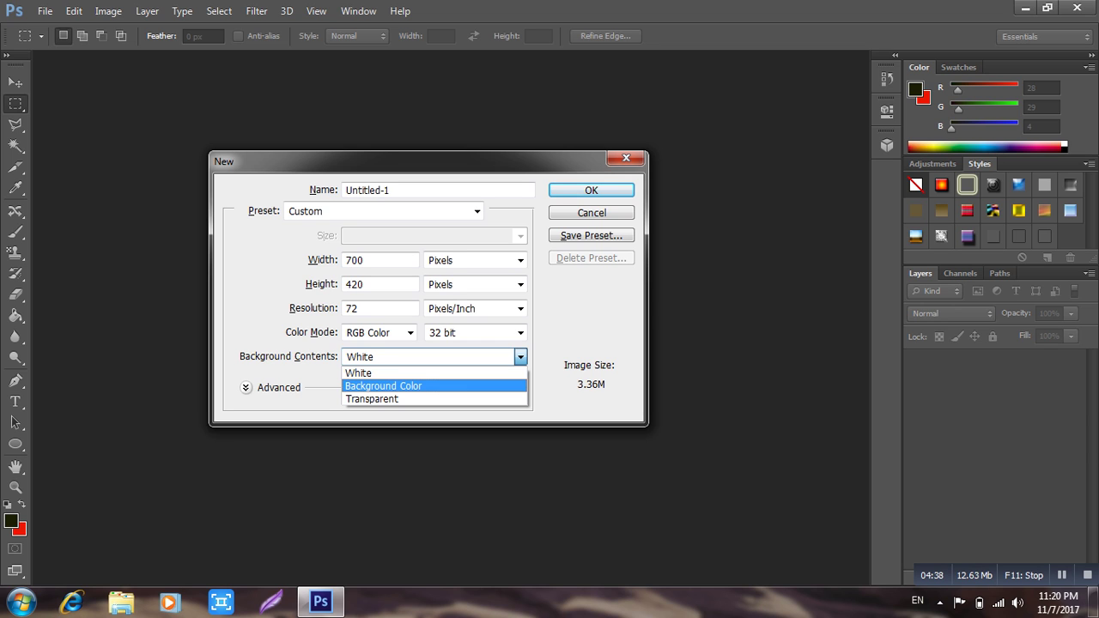
key(Up)
key(Down)
key(Up)
key(Down)
key(Down)
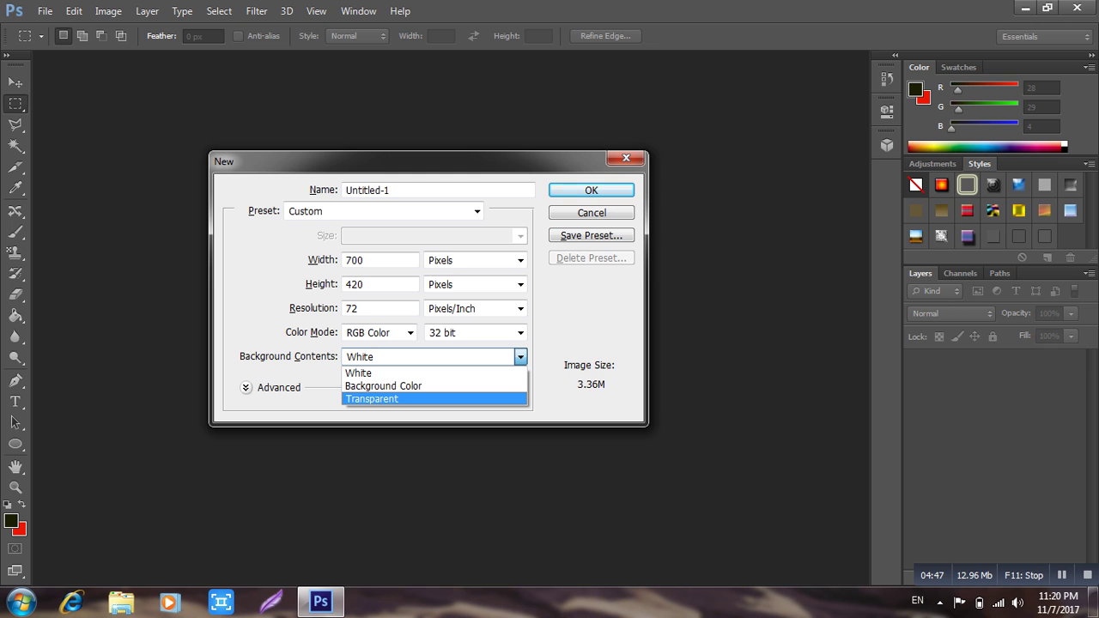
key(Escape)
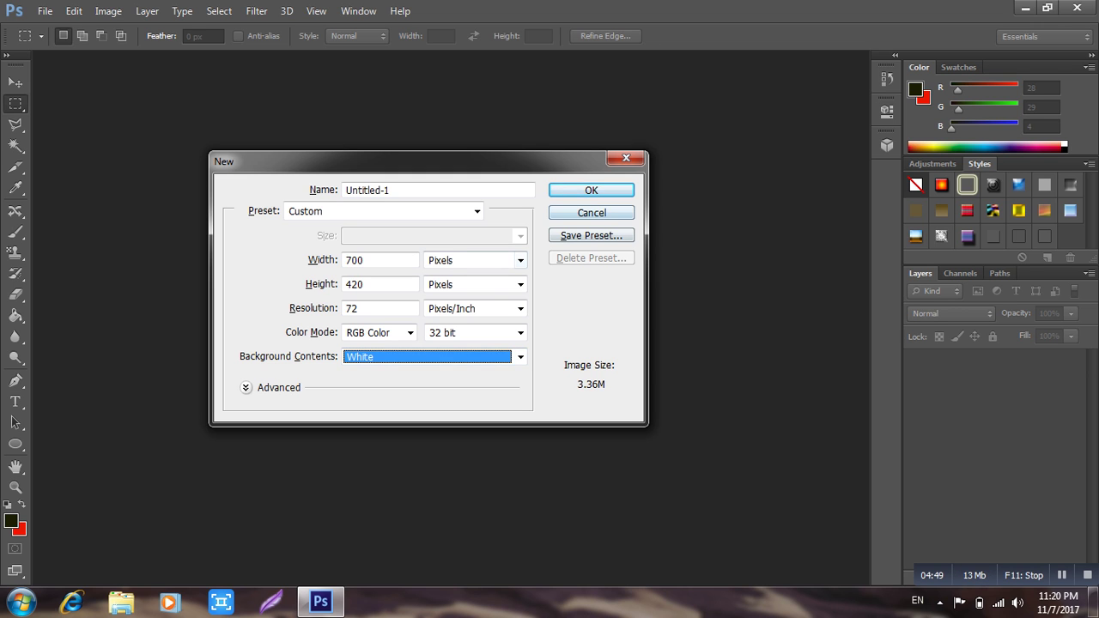
key(Return)
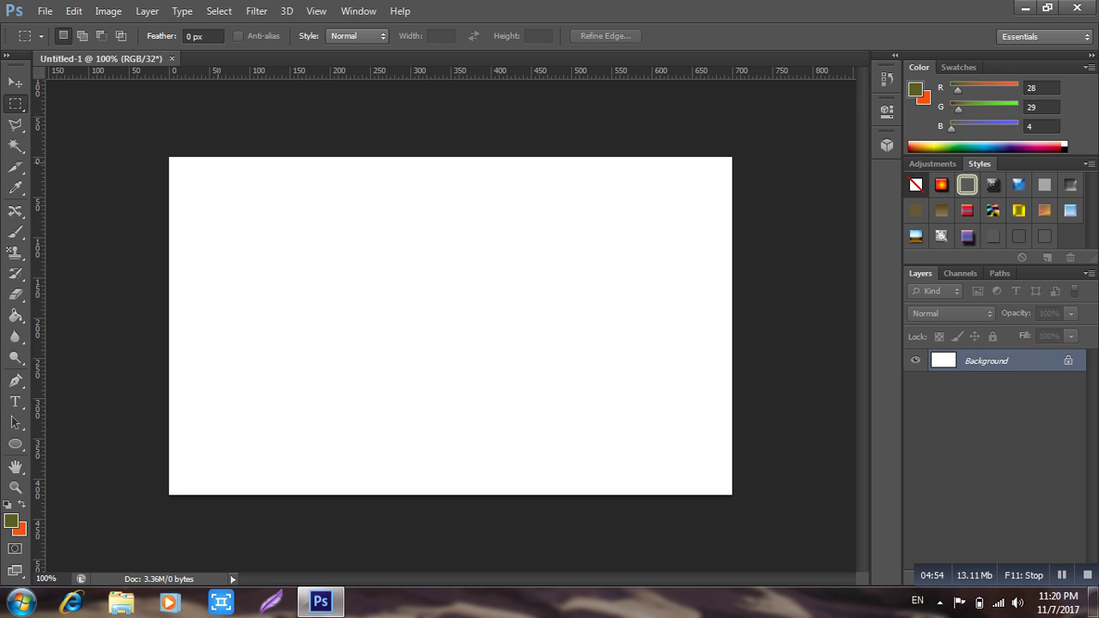
Draw and clear a rectangular marquee on the canvas, then close Untitled-1.
drag(170, 158, 679, 468)
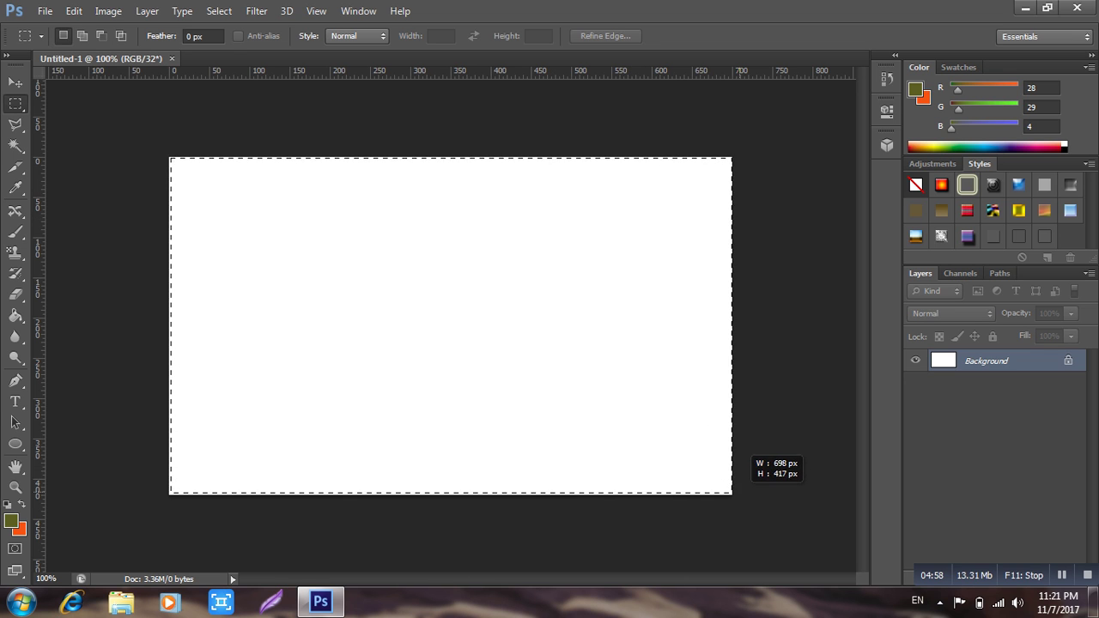
drag(679, 468, 735, 495)
key(ctrl+d)
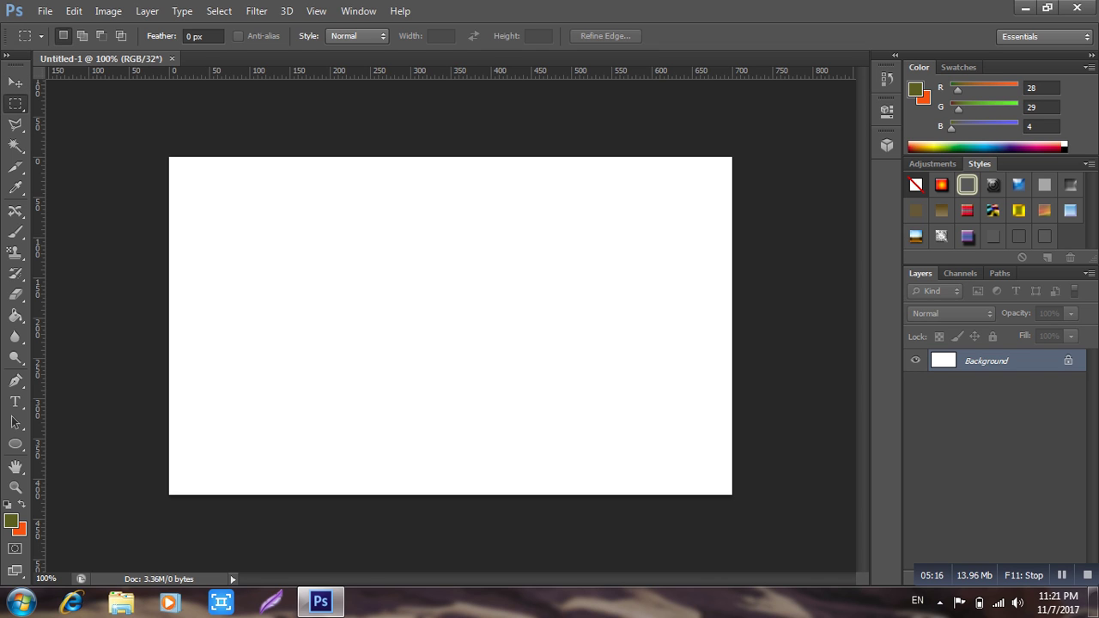
click(172, 58)
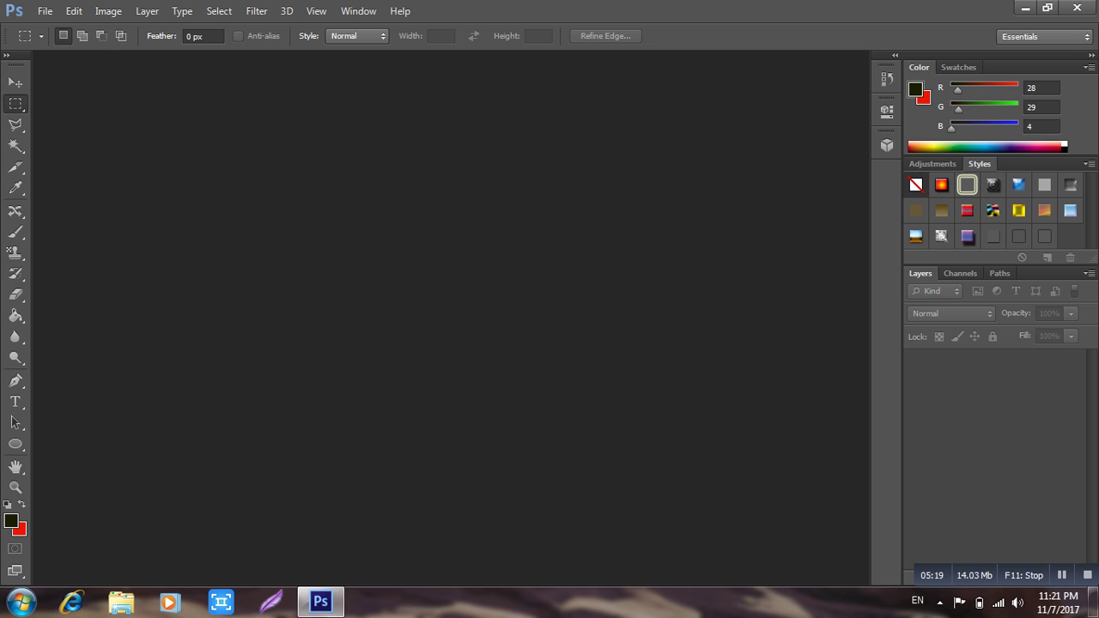
Create a new document with Width 500 and Height 700 pixels.
key(ctrl+n)
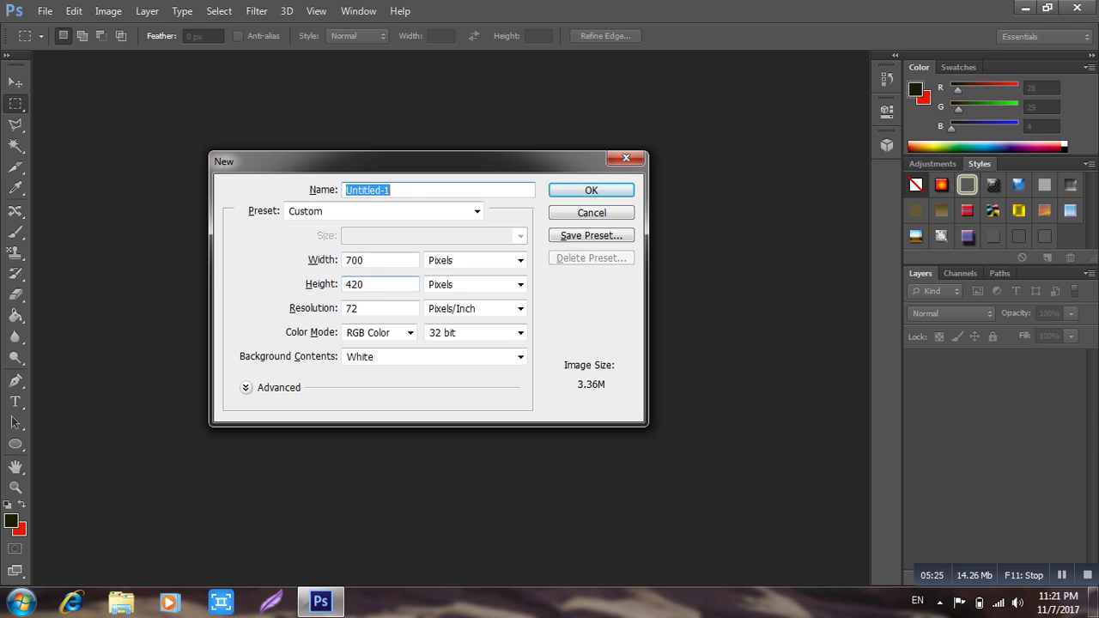
click(380, 284)
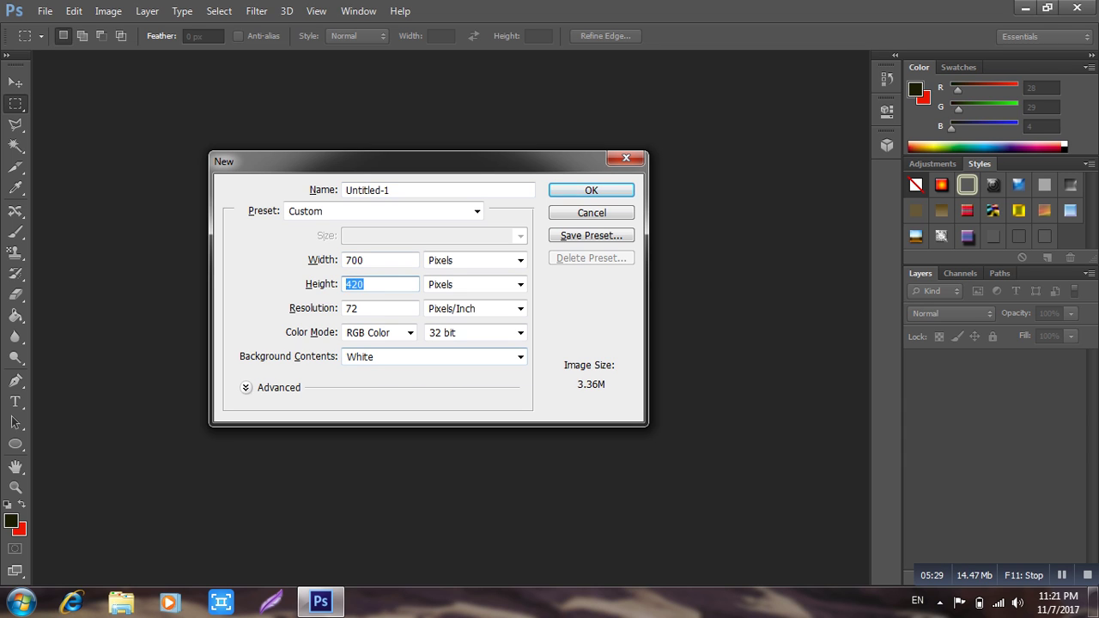
key(BackSpace)
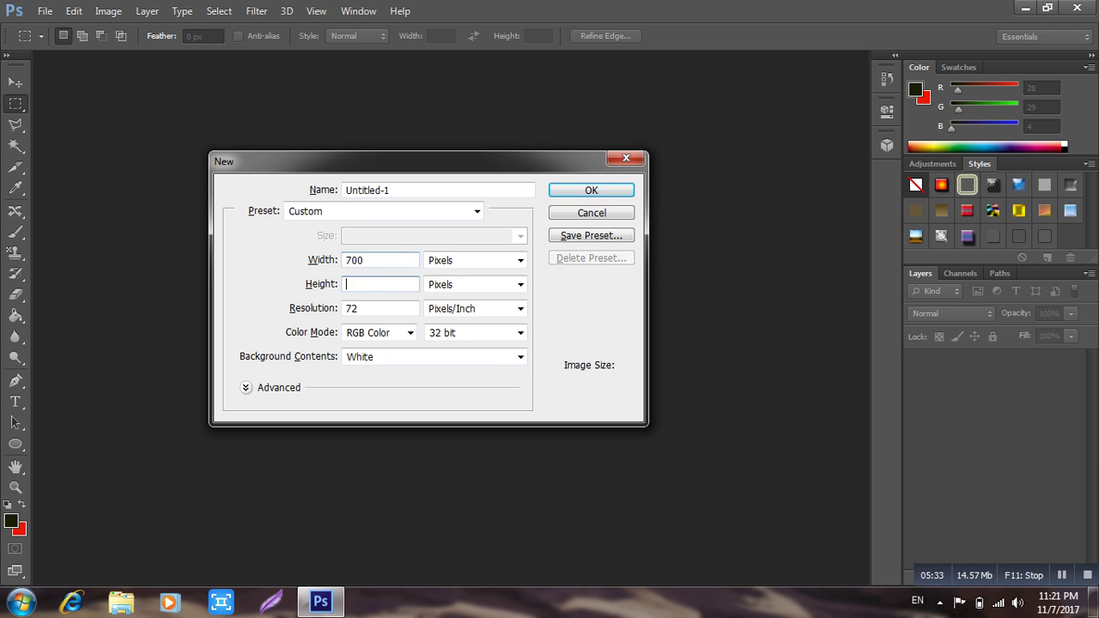
key(Return)
key(Return)
key(BackSpace)
key(BackSpace)
key(BackSpace)
text(5)
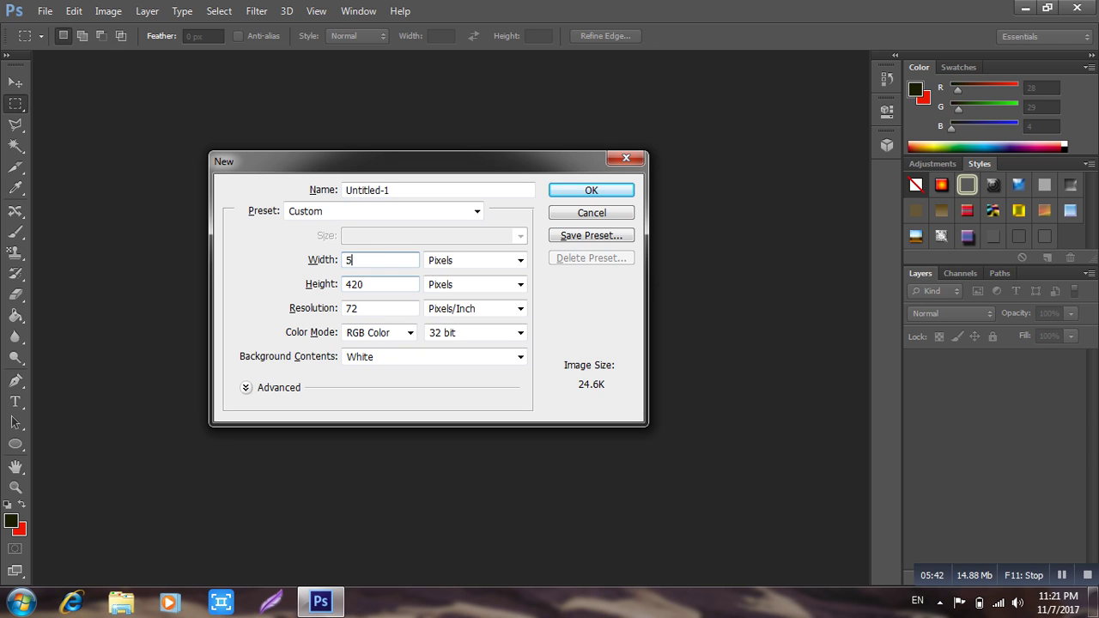
text(00)
click(378, 284)
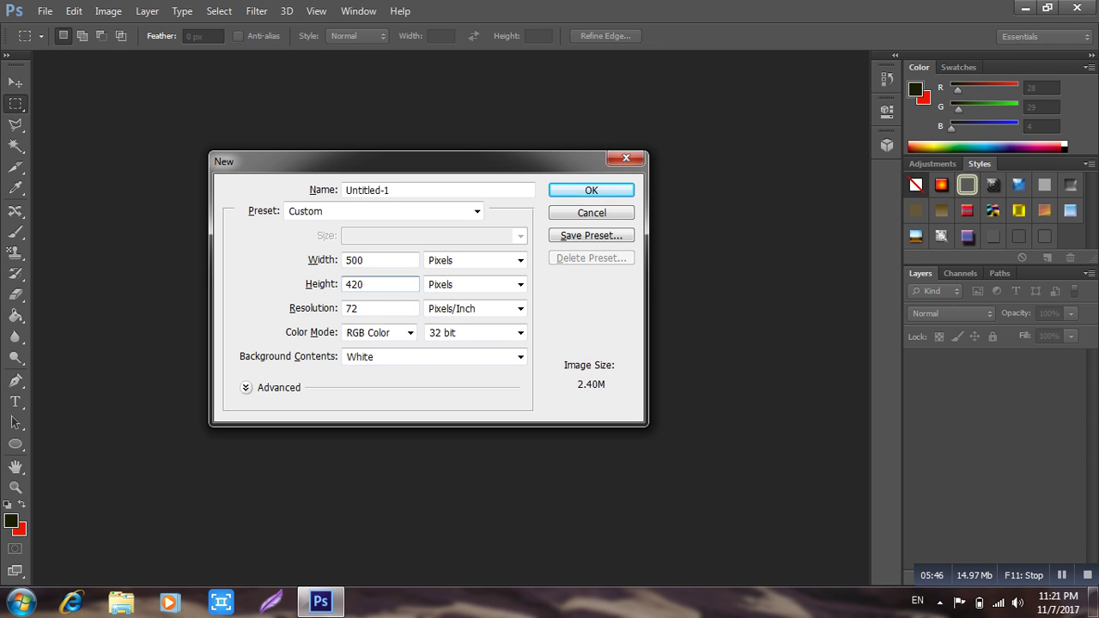
key(BackSpace)
key(BackSpace)
key(BackSpace)
text(7)
text(00)
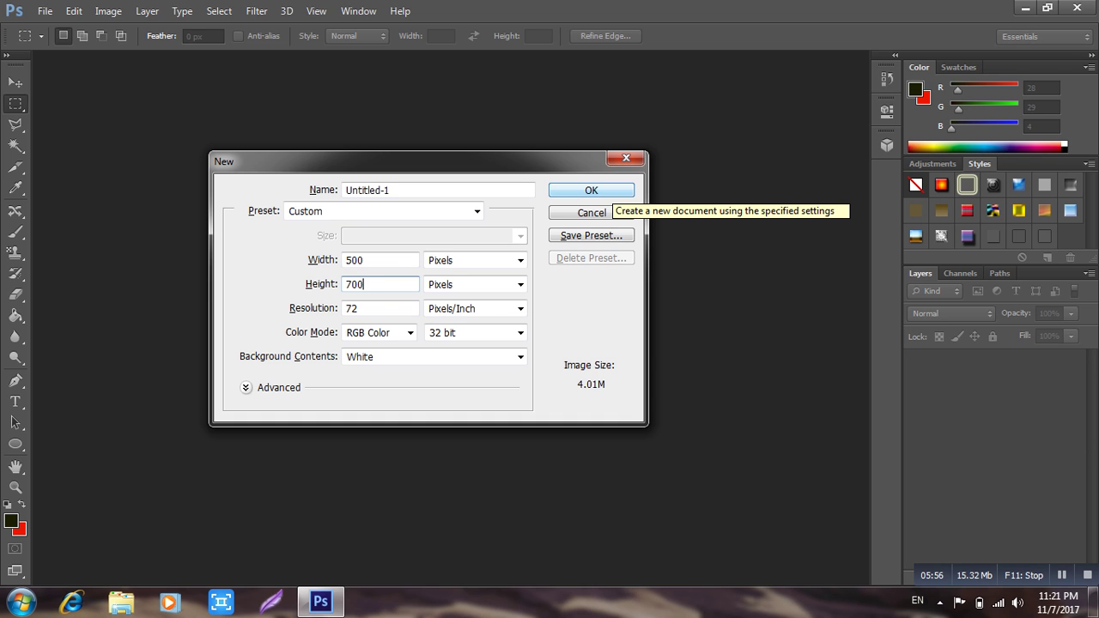
click(602, 192)
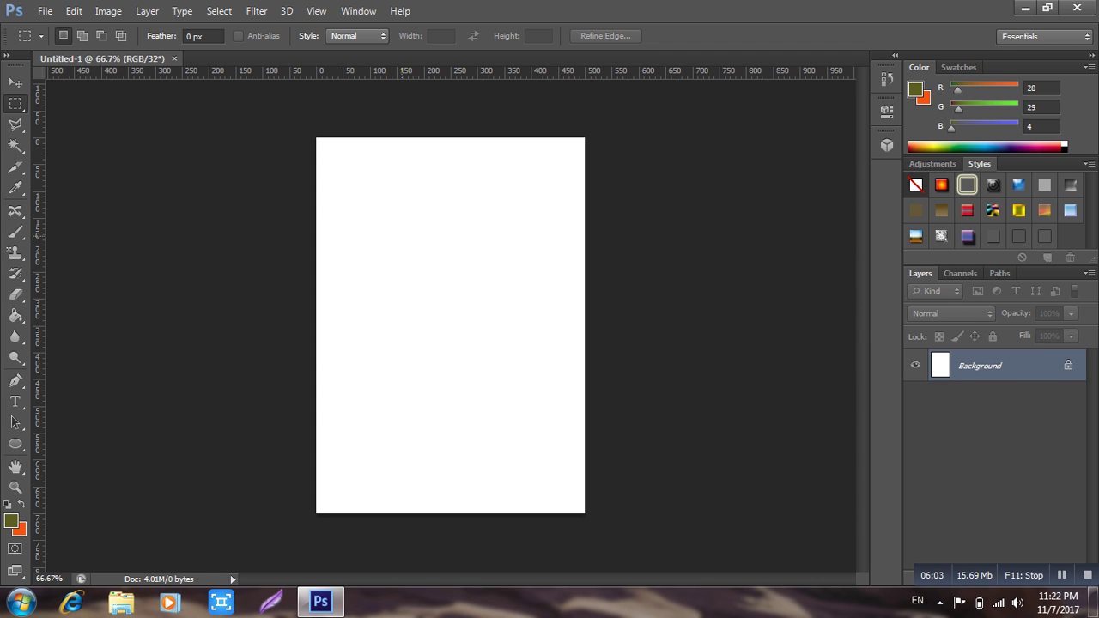
Open the beach photo IMG_20170929_125425.jpg and dismiss the 'No pixels were selected' warning.
key(ctrl+o)
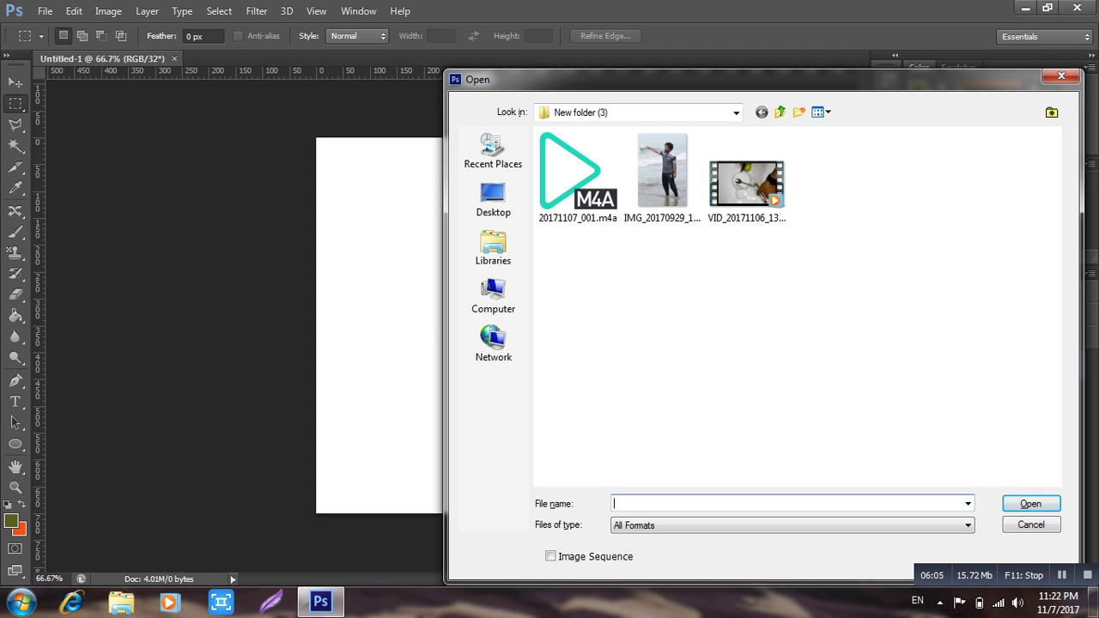
double_click(663, 176)
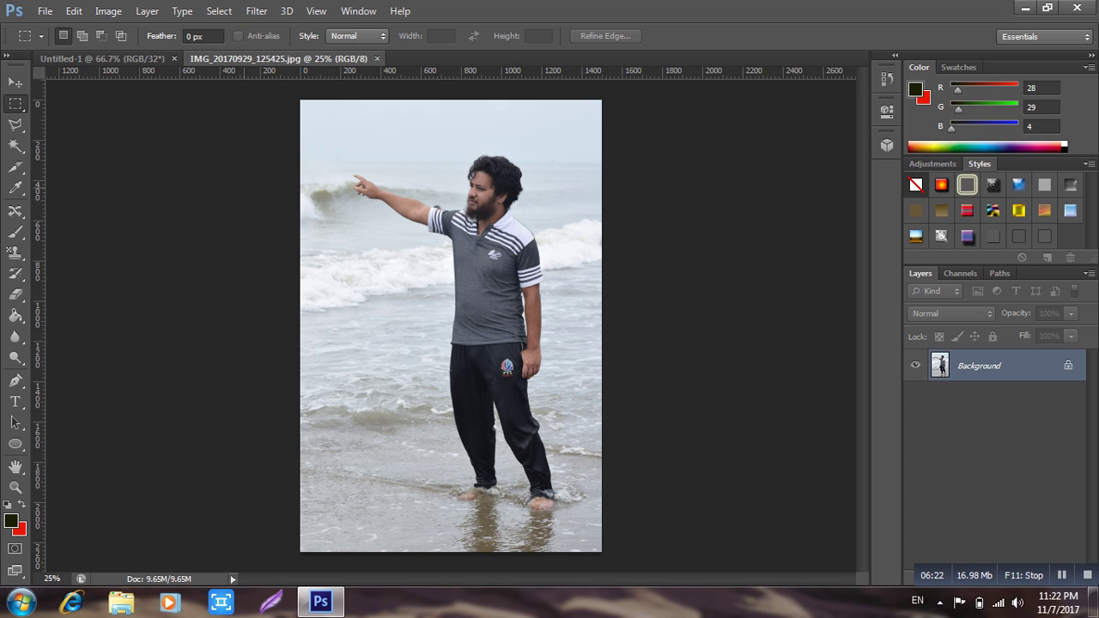
drag(294, 328, 294, 451)
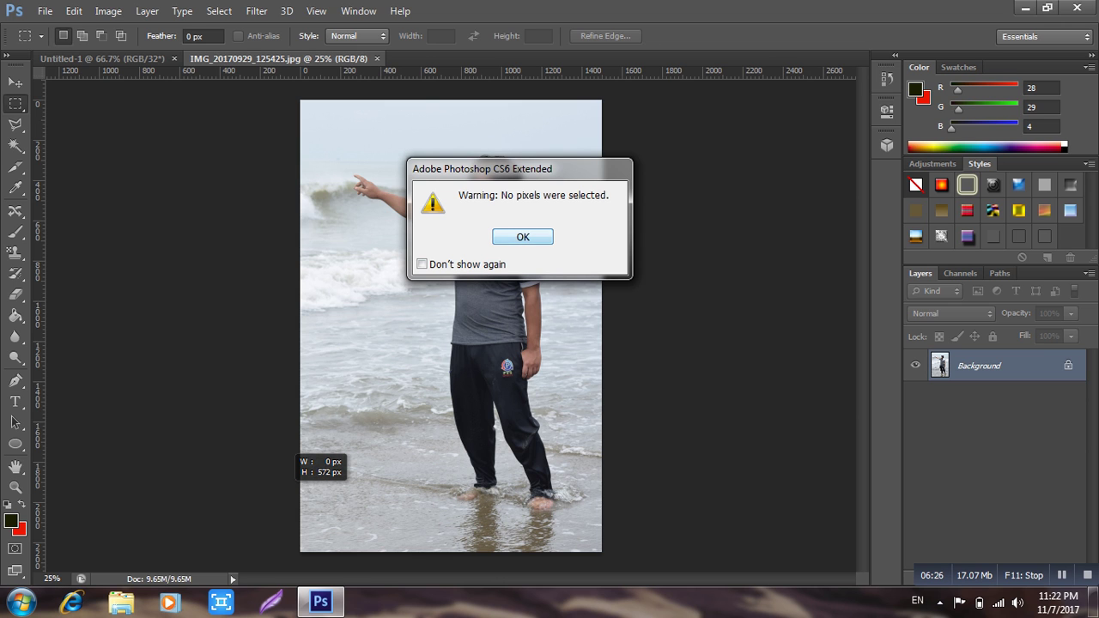
key(Return)
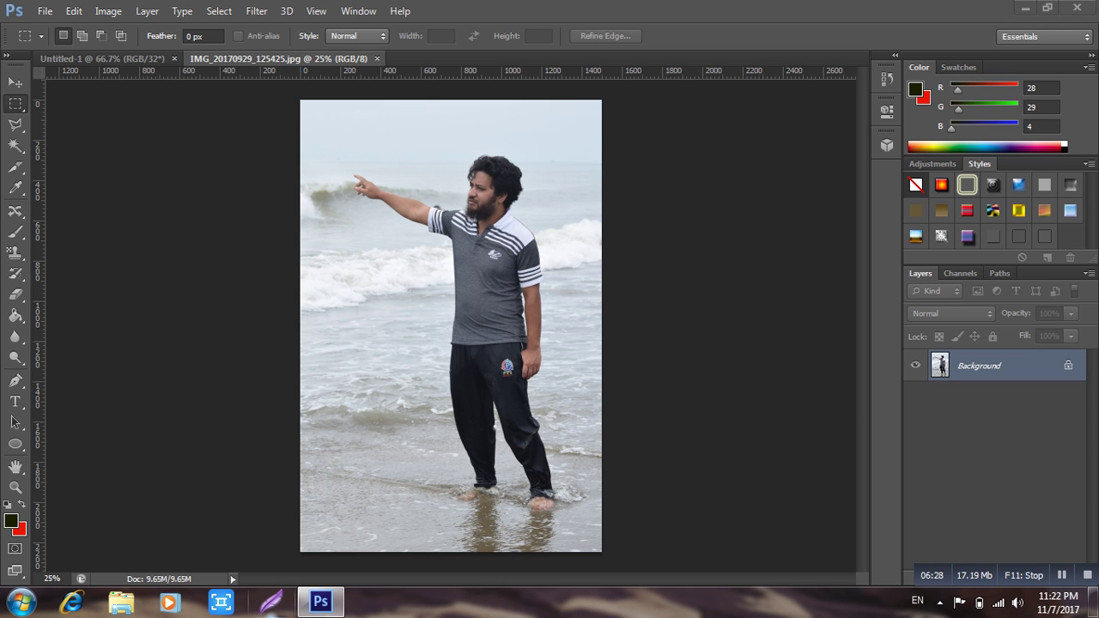
click(271, 602)
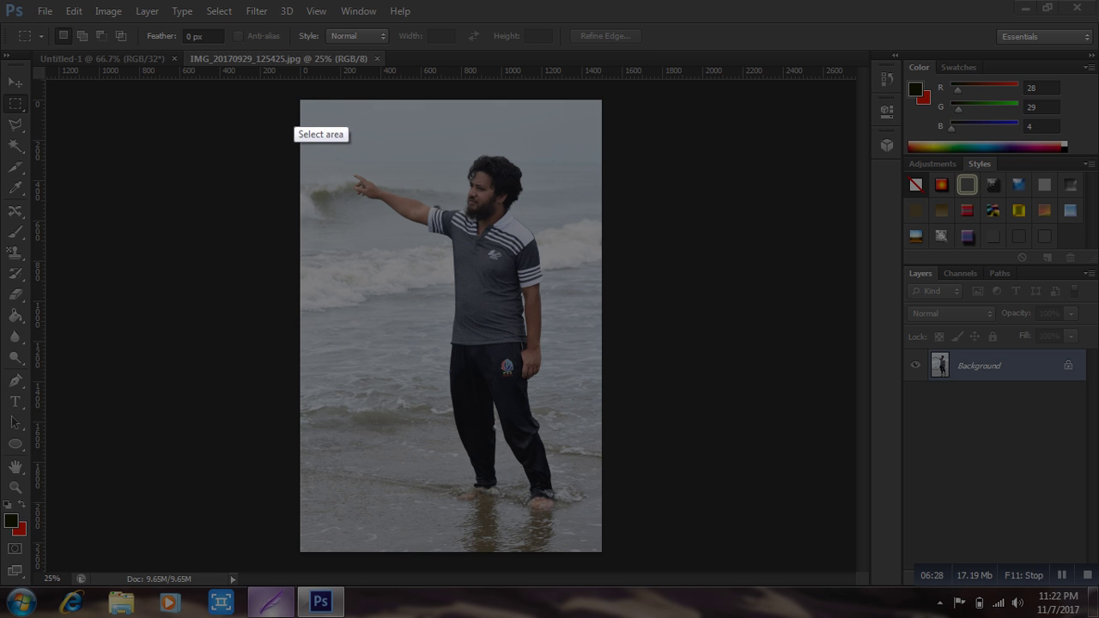
Drag and adjust several Lightshot capture regions over the photo, then close the overlay unsaved.
mouse_move(300, 98)
mouse_down()
mouse_move(599, 468)
mouse_move(604, 551)
mouse_up()
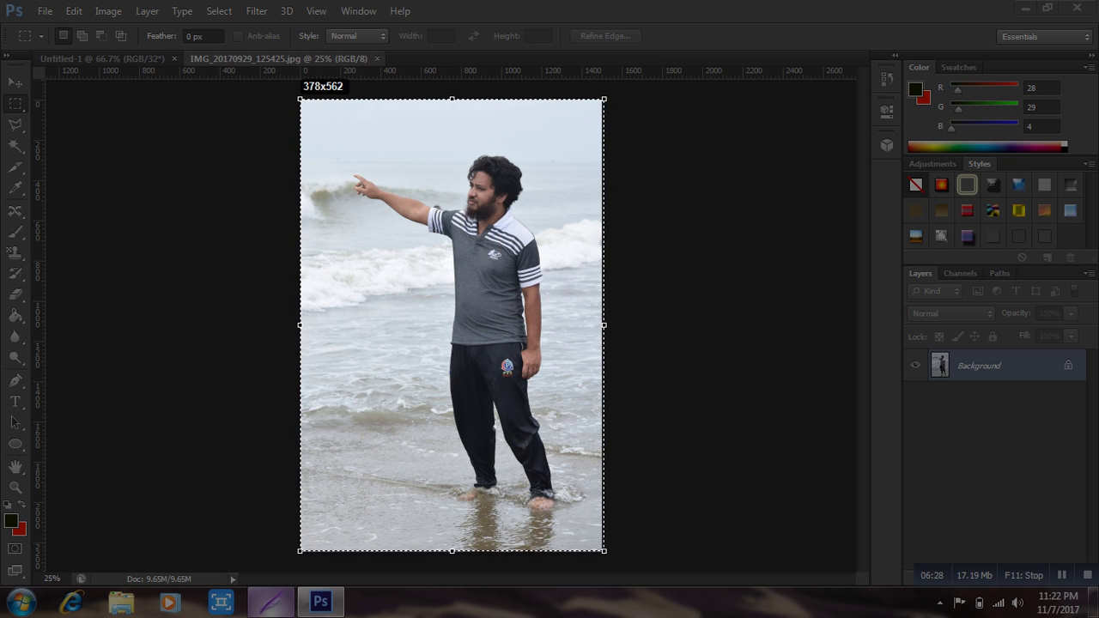
drag(605, 550, 600, 550)
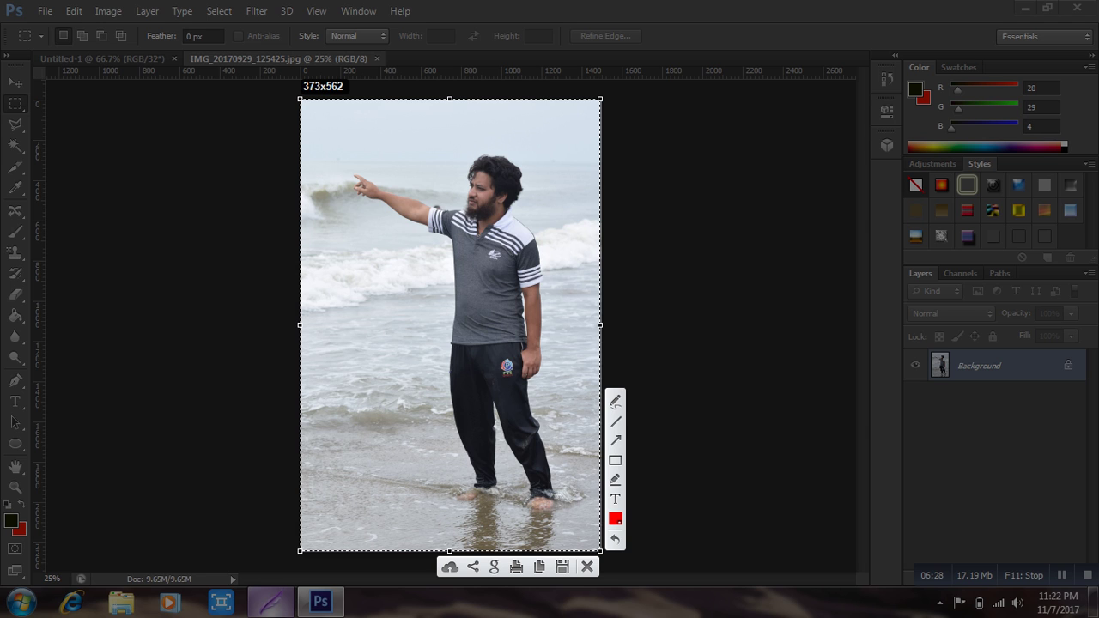
mouse_move(450, 325)
mouse_down()
mouse_move(340, 149)
mouse_move(115, 62)
mouse_up()
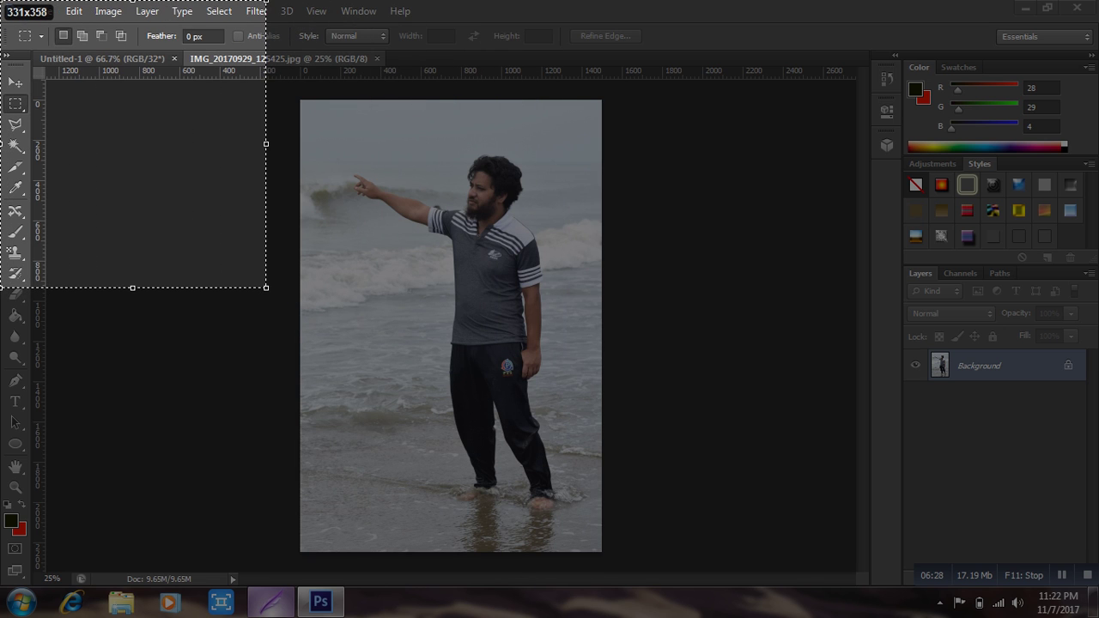
mouse_move(258, 74)
mouse_down()
mouse_move(601, 527)
mouse_move(558, 525)
mouse_up()
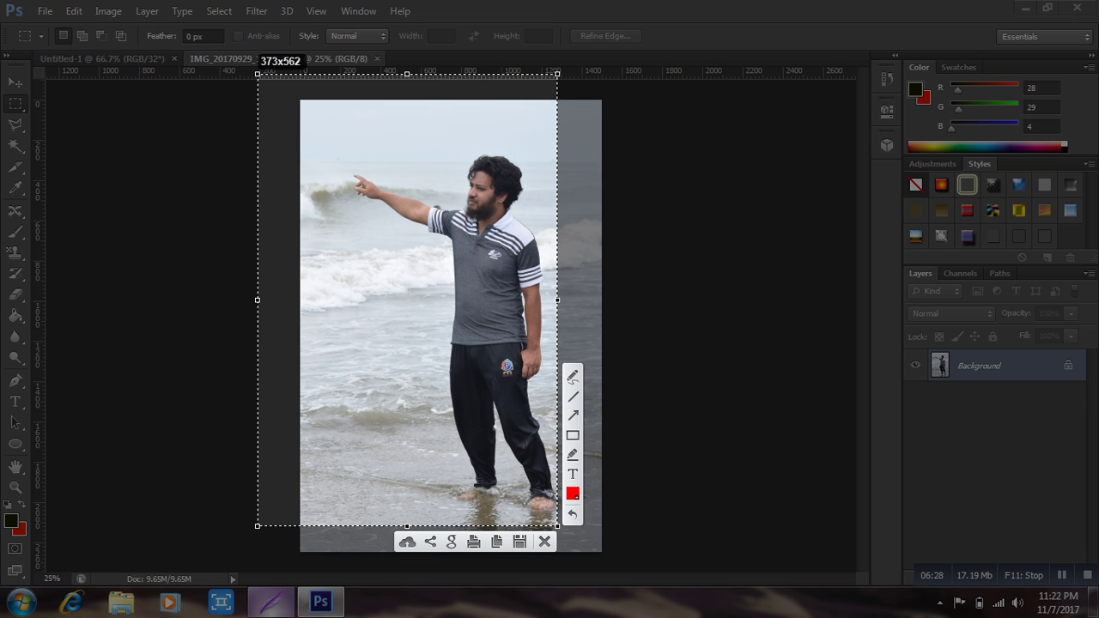
key(Down)
key(Down)
key(Left)
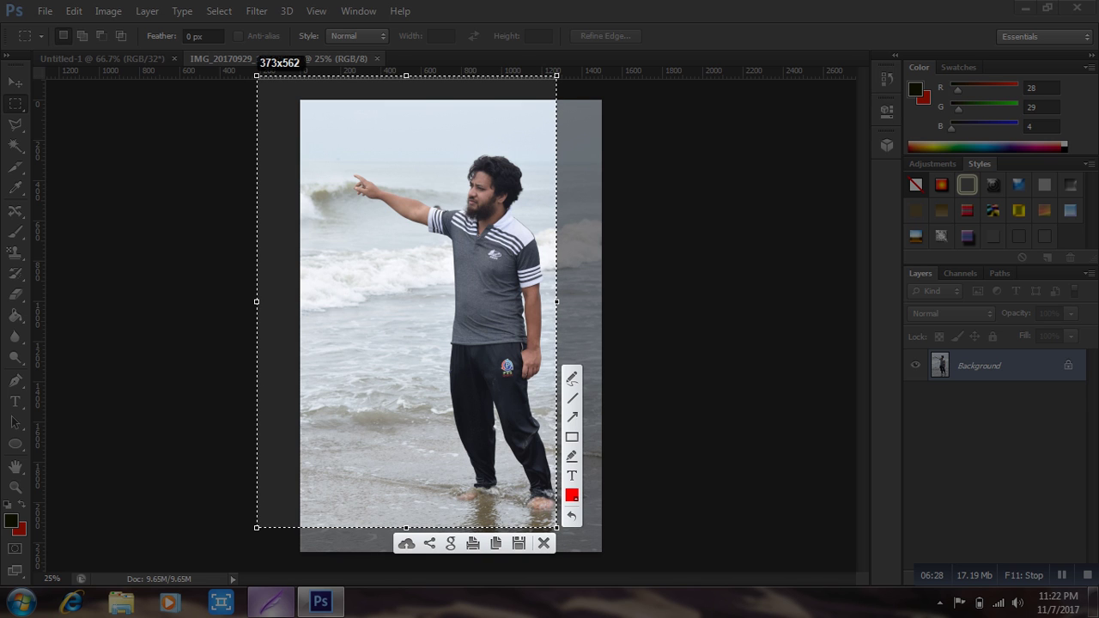
drag(405, 528, 406, 151)
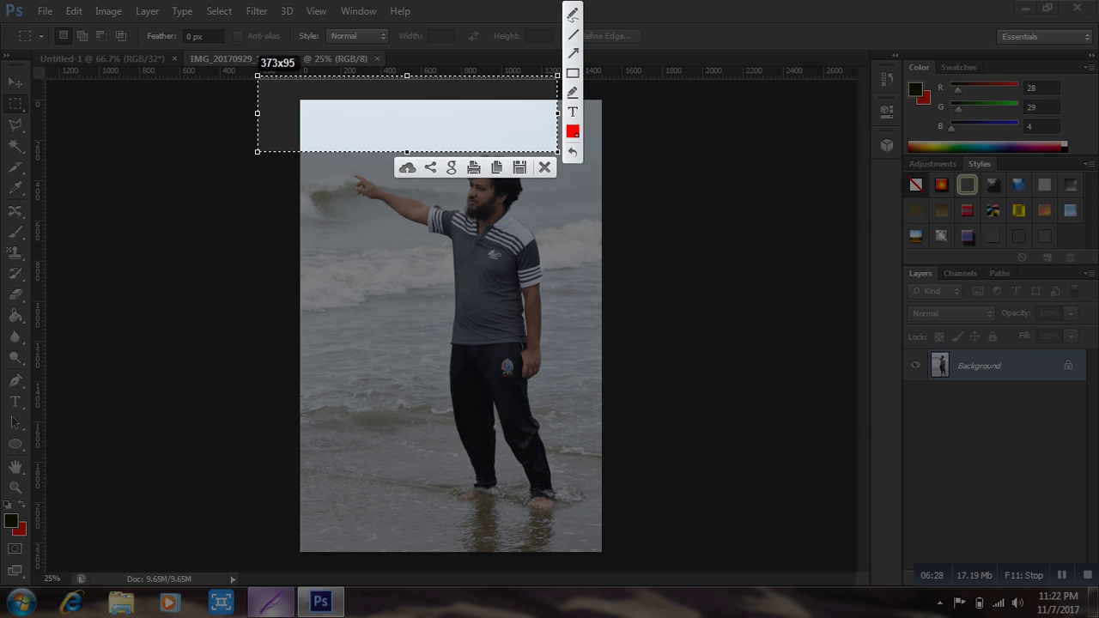
drag(544, 100, 552, 112)
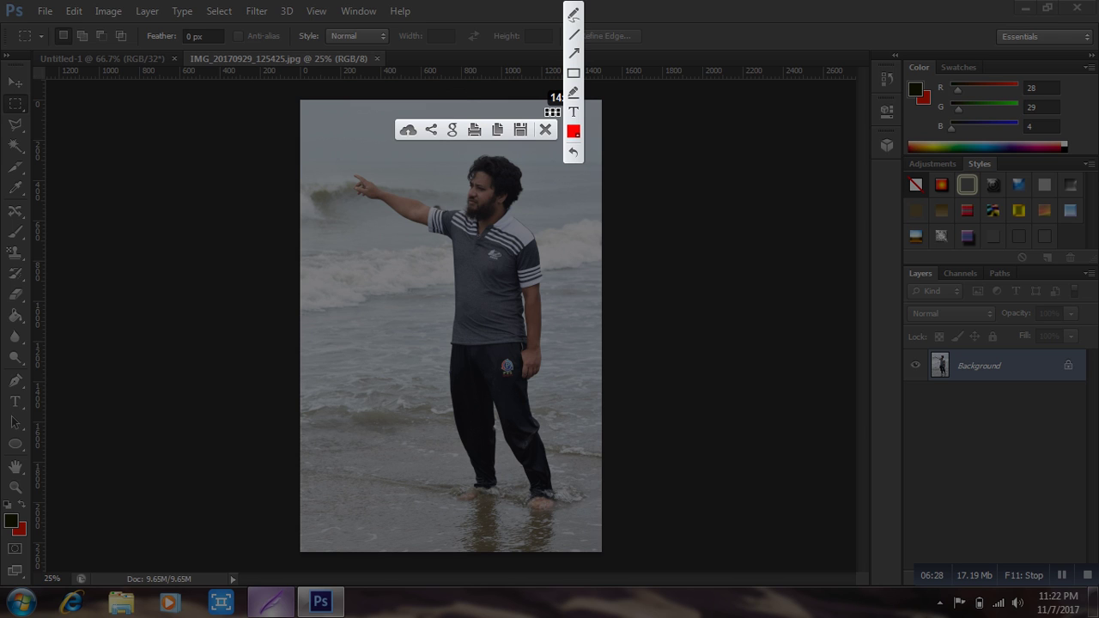
drag(552, 111, 314, 121)
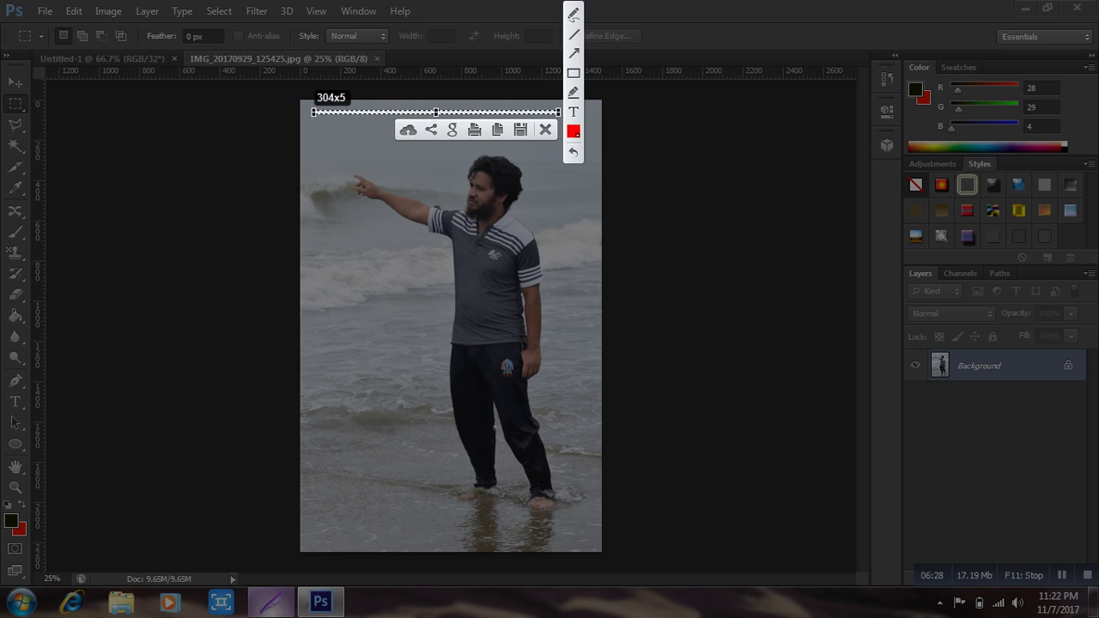
mouse_move(436, 121)
mouse_down()
mouse_move(436, 147)
mouse_move(295, 63)
mouse_up()
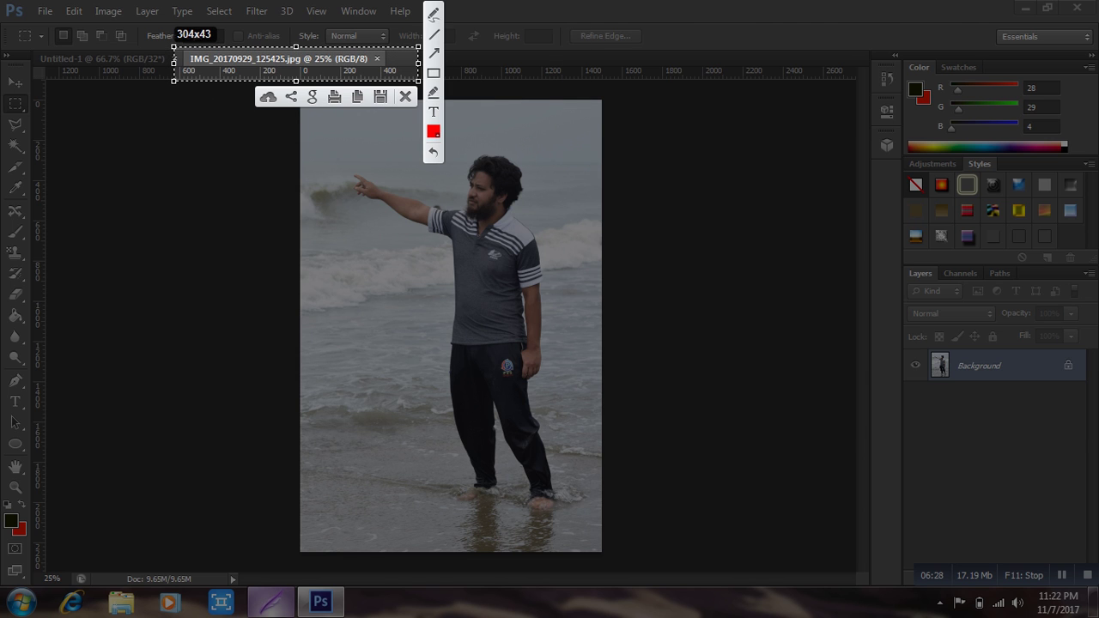
drag(296, 64, 87, 59)
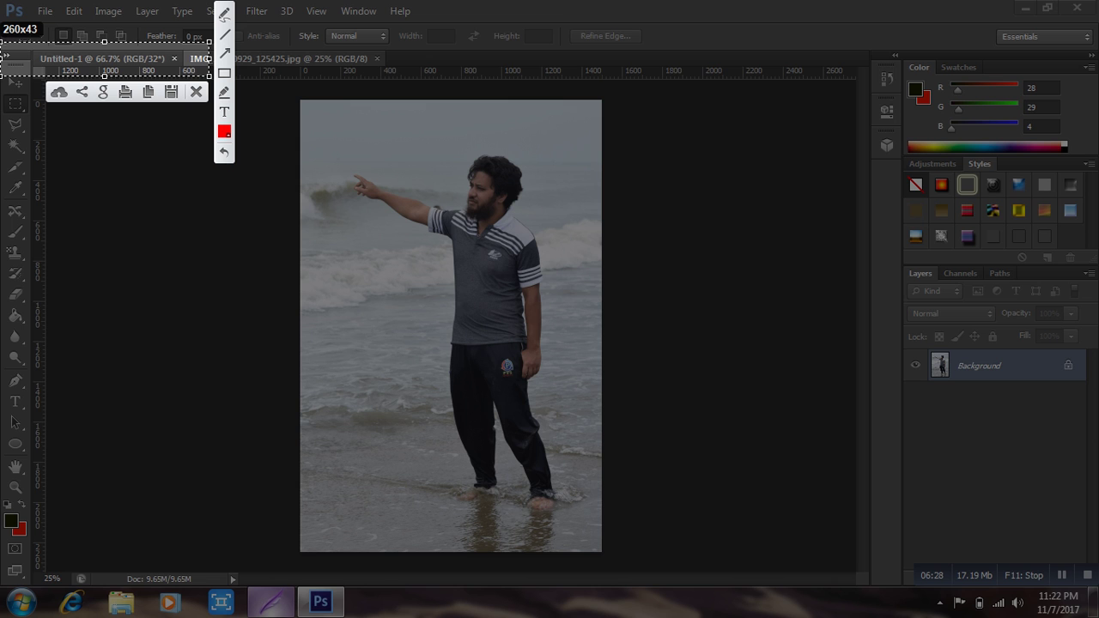
click(195, 91)
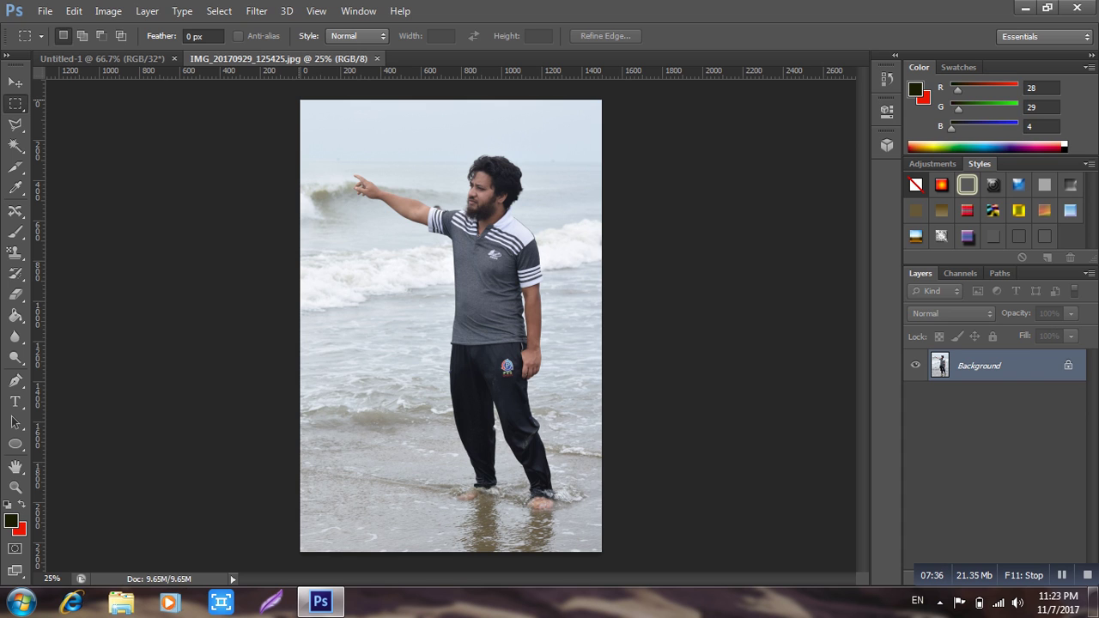
Marquee the beach photo, then start and close another small Lightshot capture.
drag(299, 100, 658, 517)
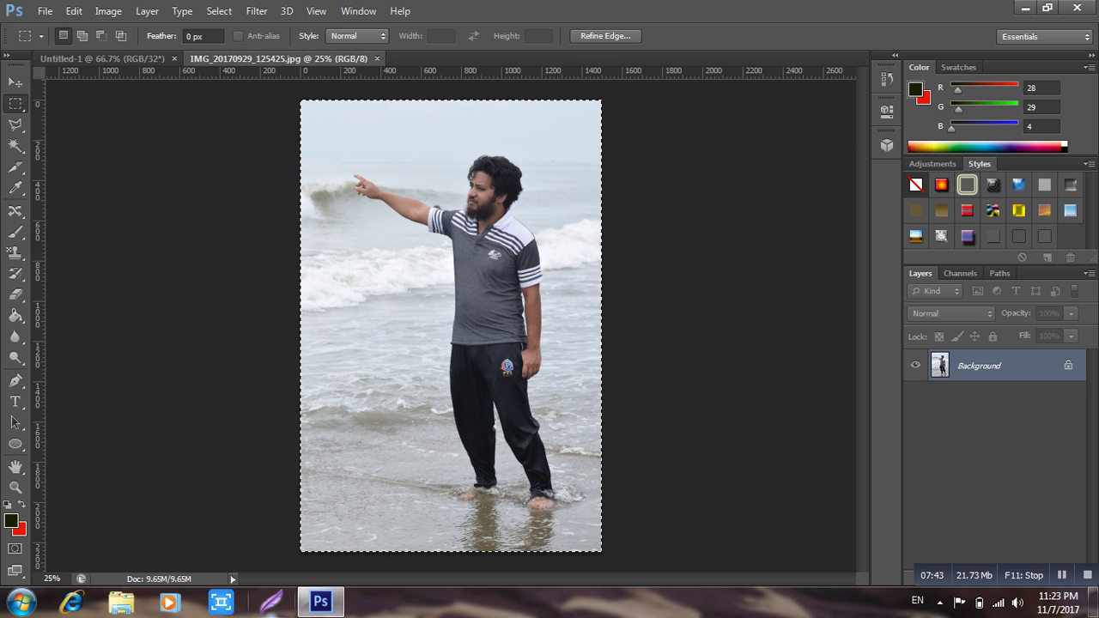
click(271, 601)
mouse_move(1, 86)
mouse_down()
mouse_move(35, 120)
mouse_move(32, 103)
mouse_up()
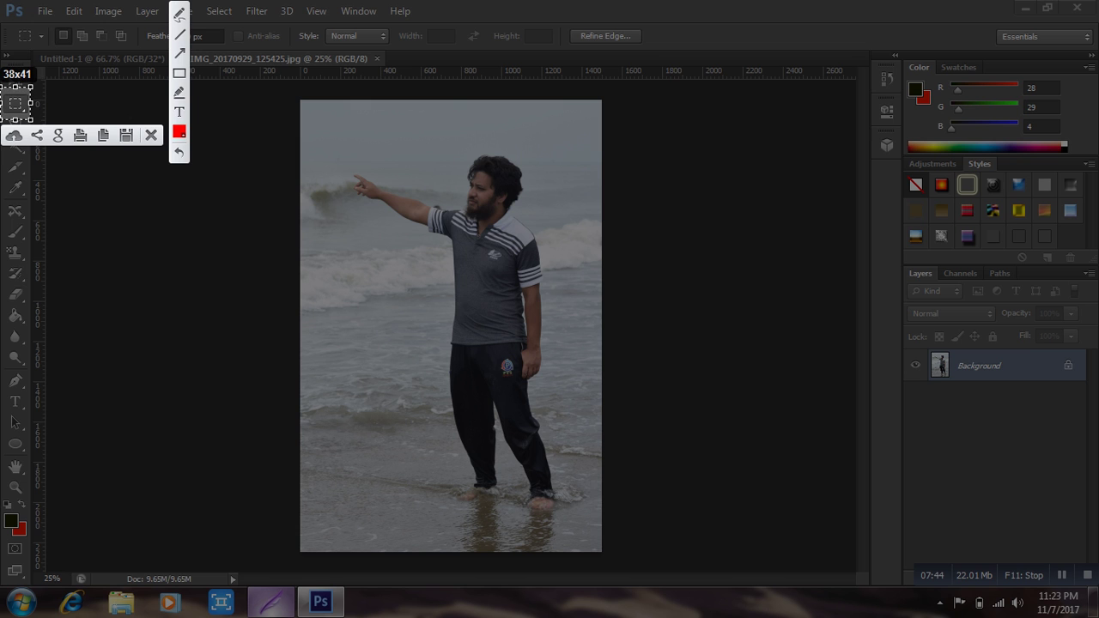
click(152, 135)
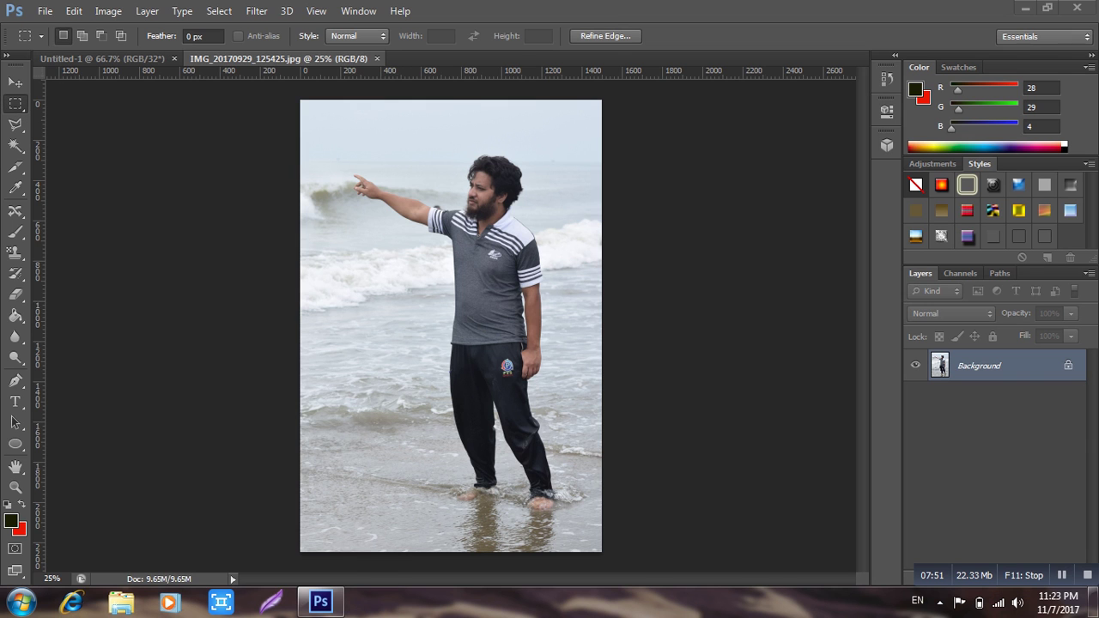
Select the entire photo and drag it with the Move tool toward the Untitled-1 tab.
key(ctrl+a)
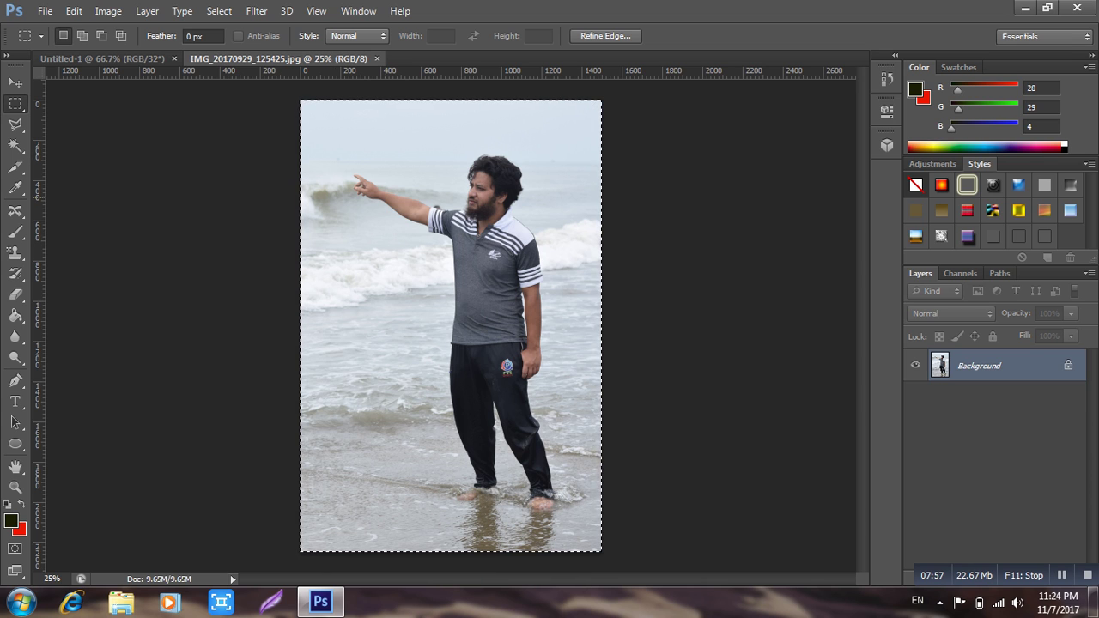
mouse_move(389, 181)
mouse_down()
mouse_move(371, 190)
mouse_move(387, 182)
mouse_up()
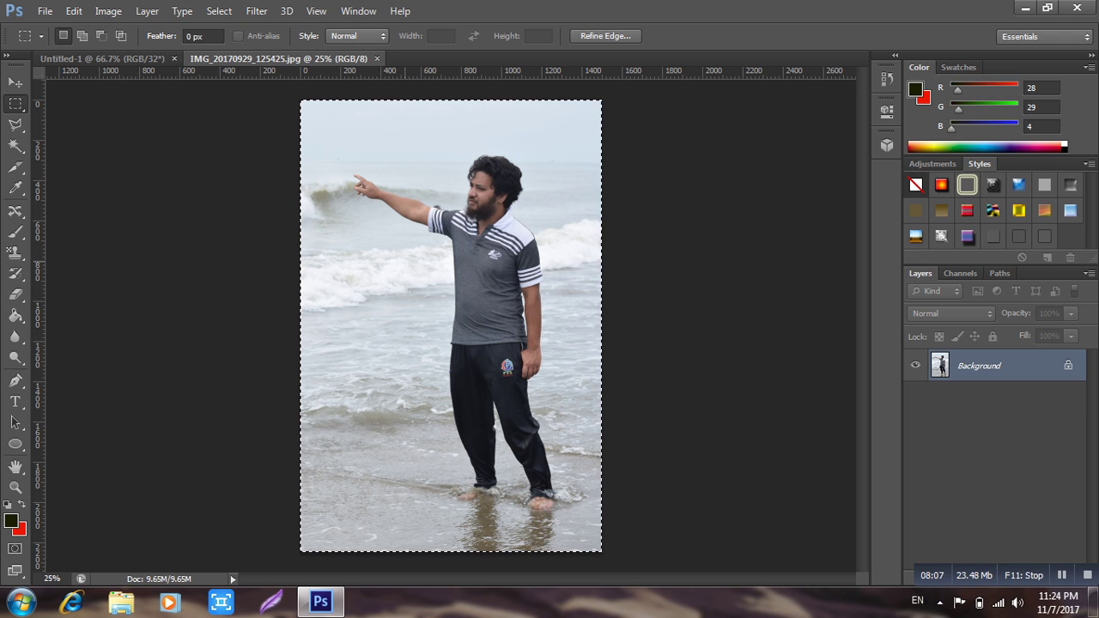
drag(447, 236, 136, 16)
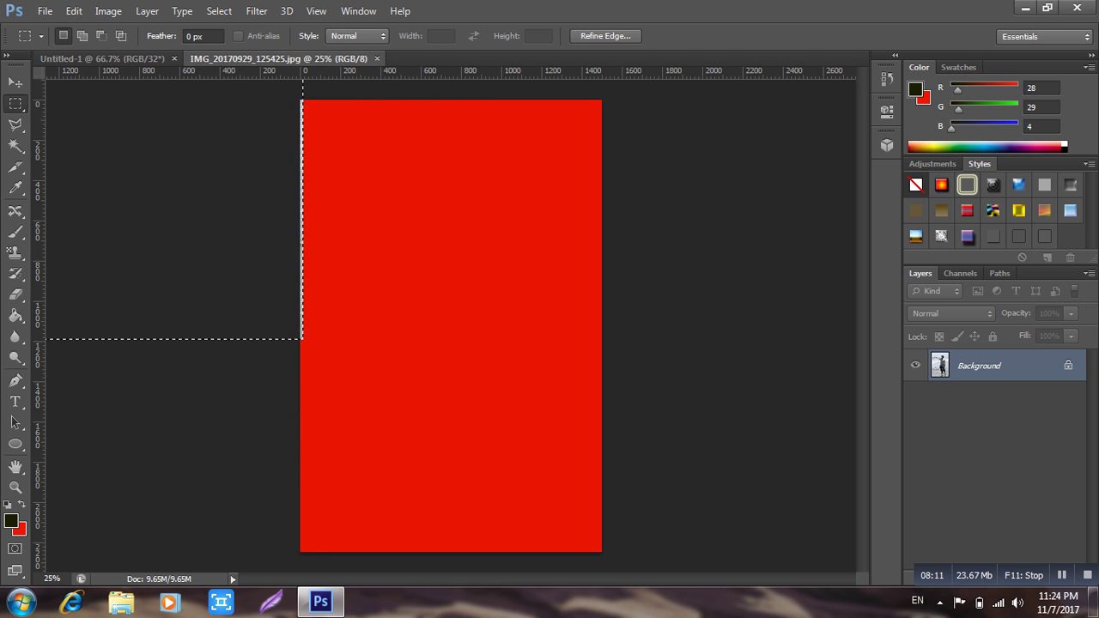
Drop the beach photo onto the 500×700 Untitled-1 canvas as Layer 1.
drag(77, 58, 404, 262)
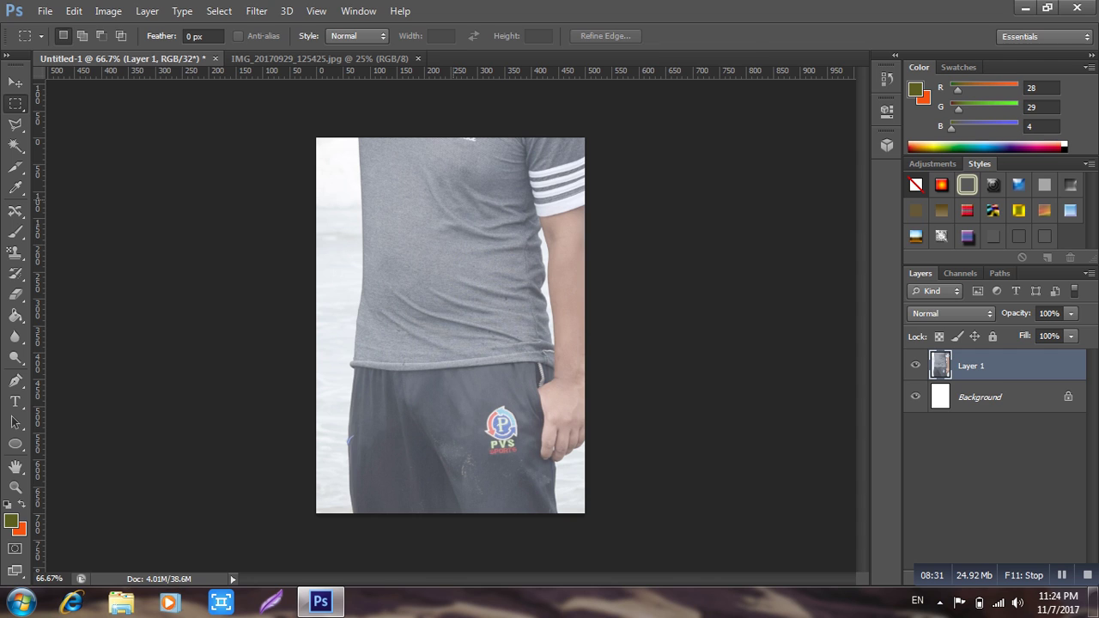
Free-transform Layer 1, shrinking the beach photo to about a third and moving it toward the canvas.
key(ctrl+t)
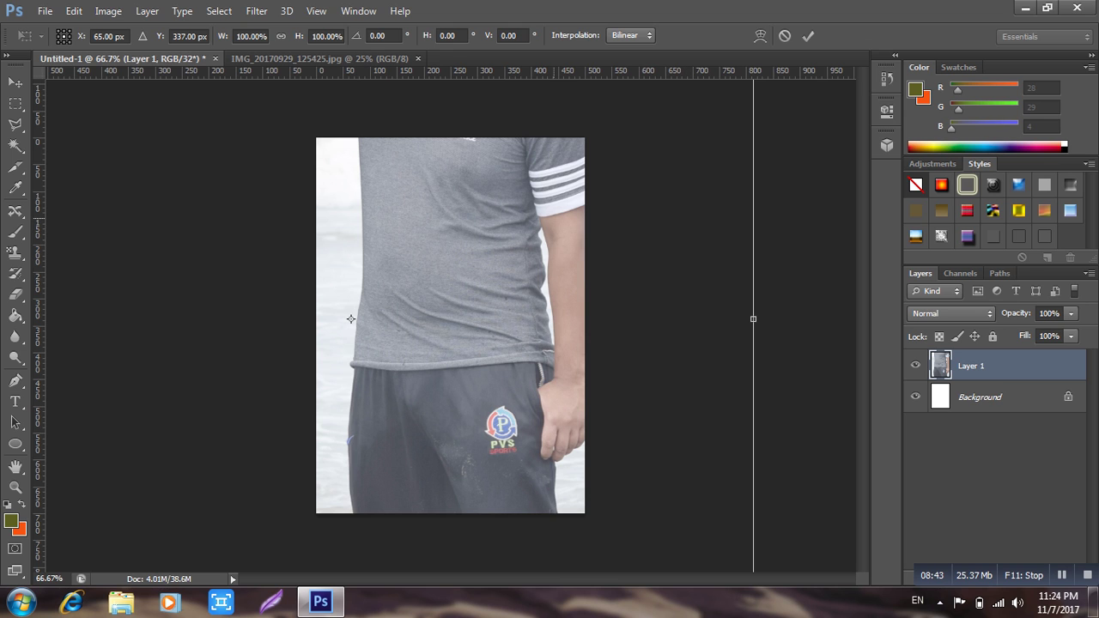
drag(351, 319, 652, 301)
mouse_move(347, 241)
mouse_down()
mouse_move(396, 339)
mouse_move(296, 491)
mouse_up()
drag(500, 189, 500, 405)
mouse_move(562, 449)
mouse_down()
mouse_move(554, 243)
mouse_move(517, 168)
mouse_up()
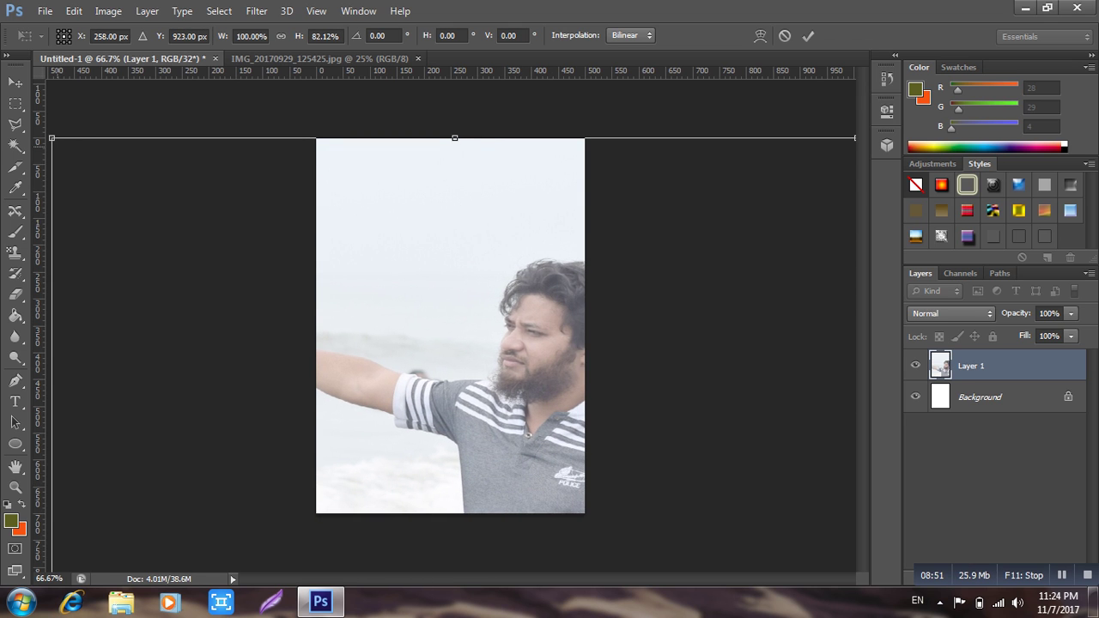
drag(52, 137, 284, 420)
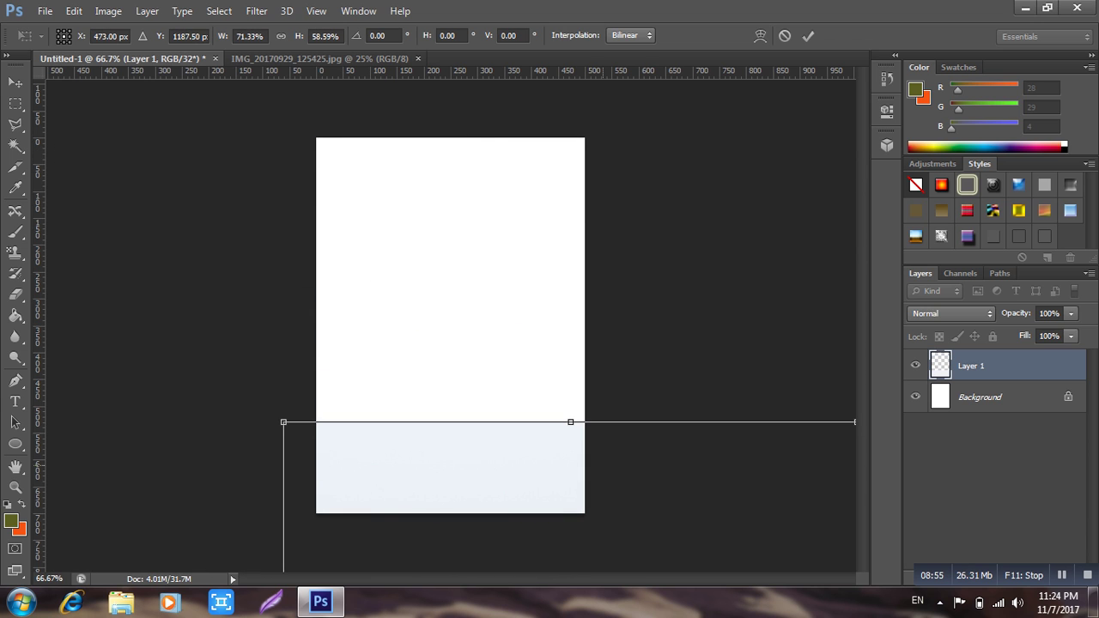
mouse_move(538, 487)
mouse_down()
mouse_move(382, 322)
mouse_move(402, 205)
mouse_up()
drag(559, 171, 561, 172)
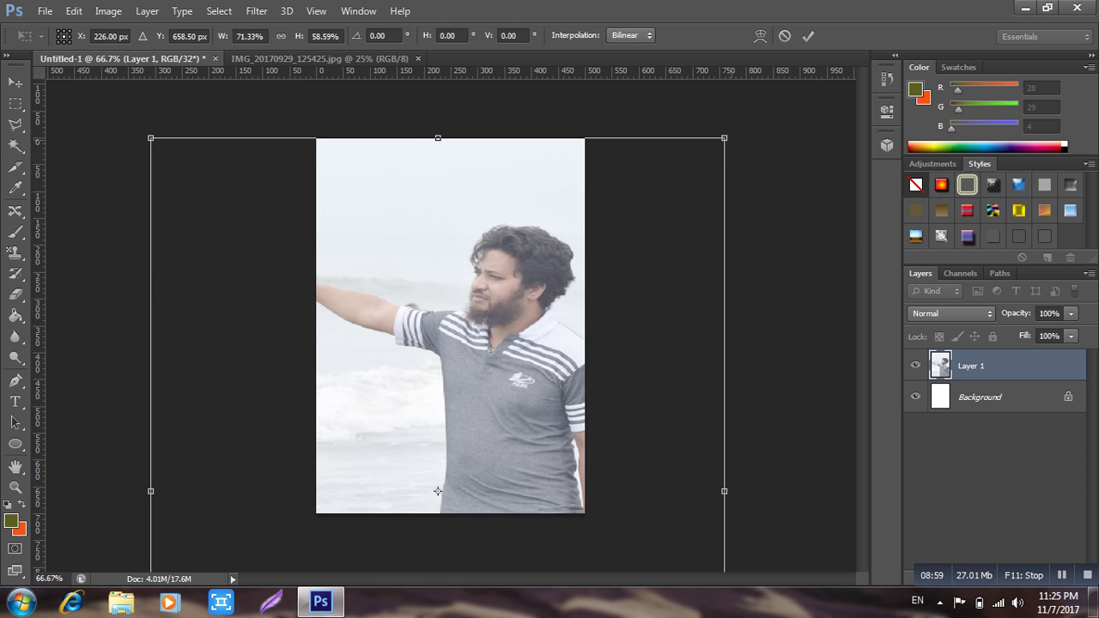
mouse_move(724, 137)
mouse_down()
mouse_move(653, 226)
mouse_move(582, 256)
mouse_move(584, 301)
mouse_move(556, 345)
mouse_up()
Align the scaled photo to the 500 × 700 canvas edges and commit the transform.
drag(481, 432, 571, 168)
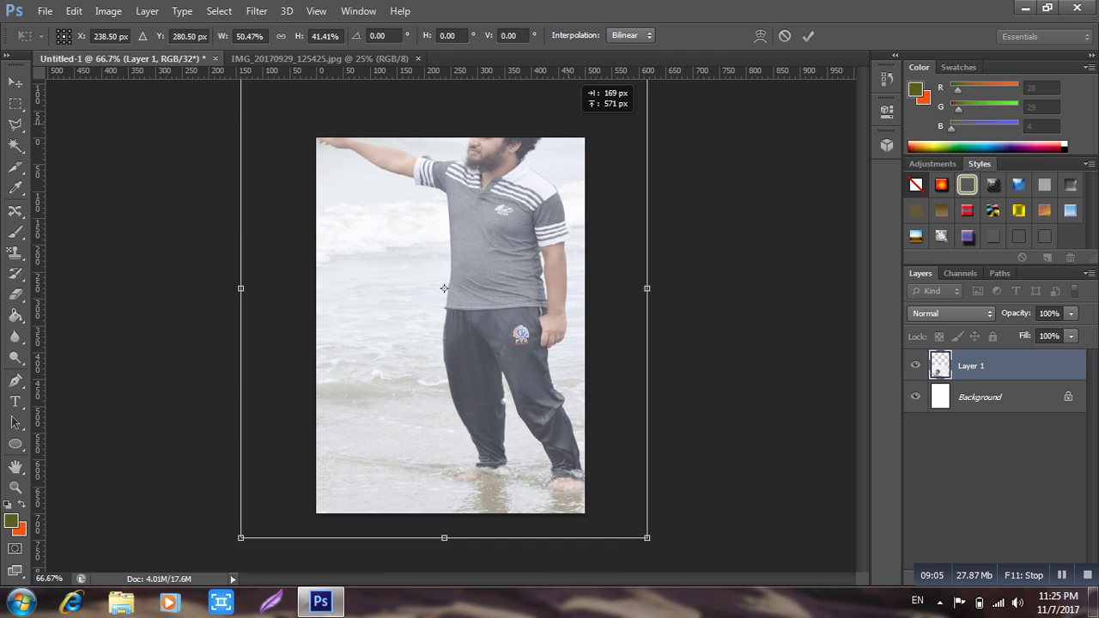
drag(572, 167, 573, 181)
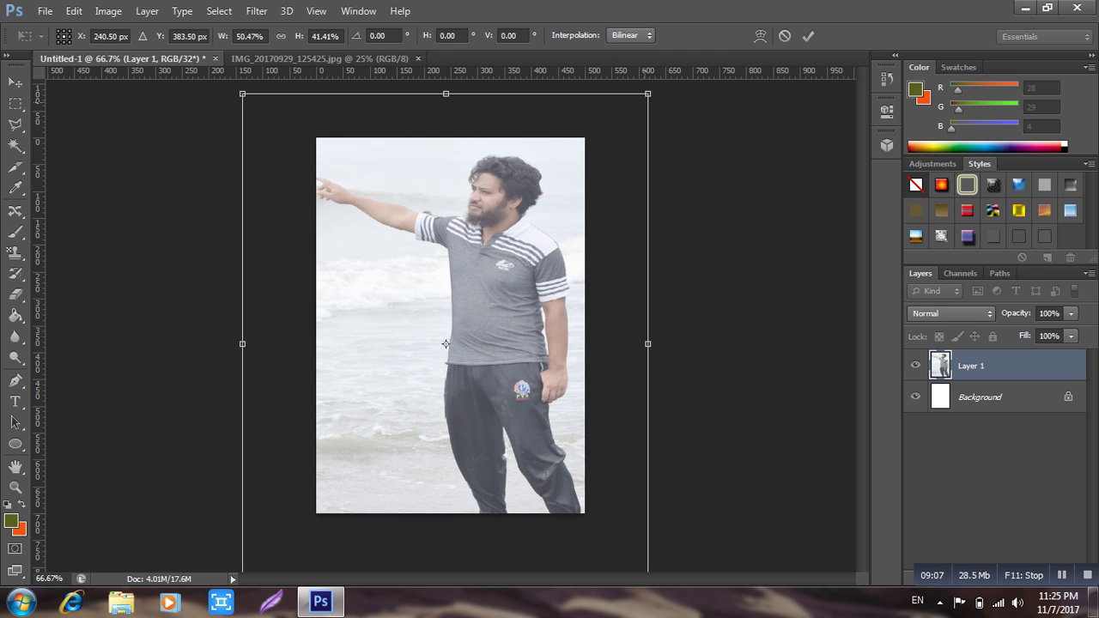
drag(647, 94, 569, 186)
drag(524, 335, 566, 244)
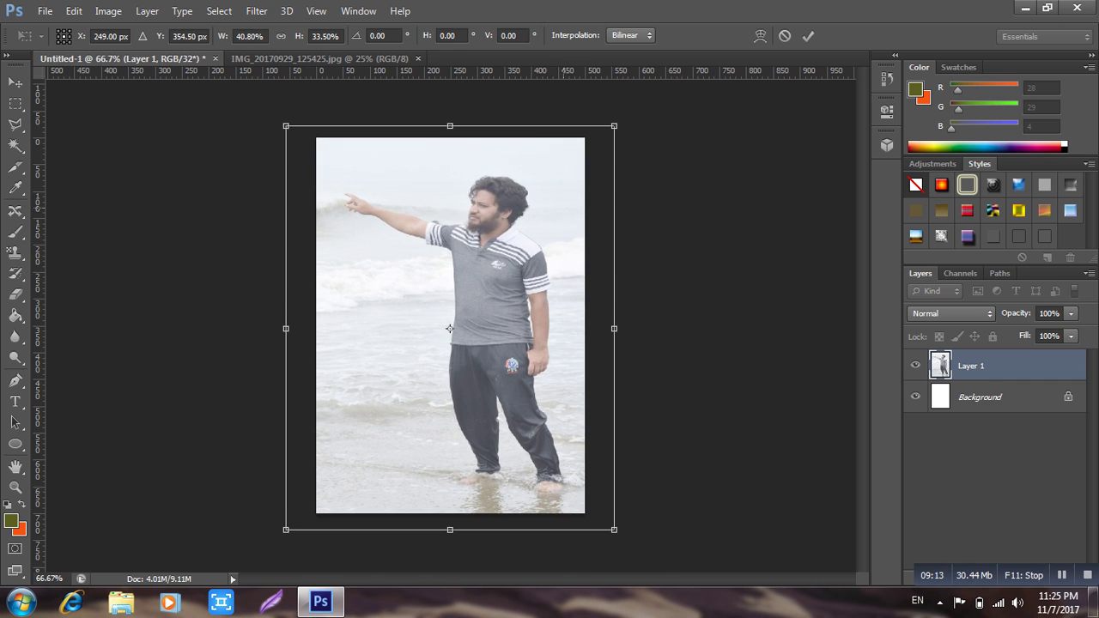
drag(614, 126, 561, 191)
mouse_move(488, 290)
mouse_down()
mouse_move(520, 255)
mouse_move(520, 273)
mouse_up()
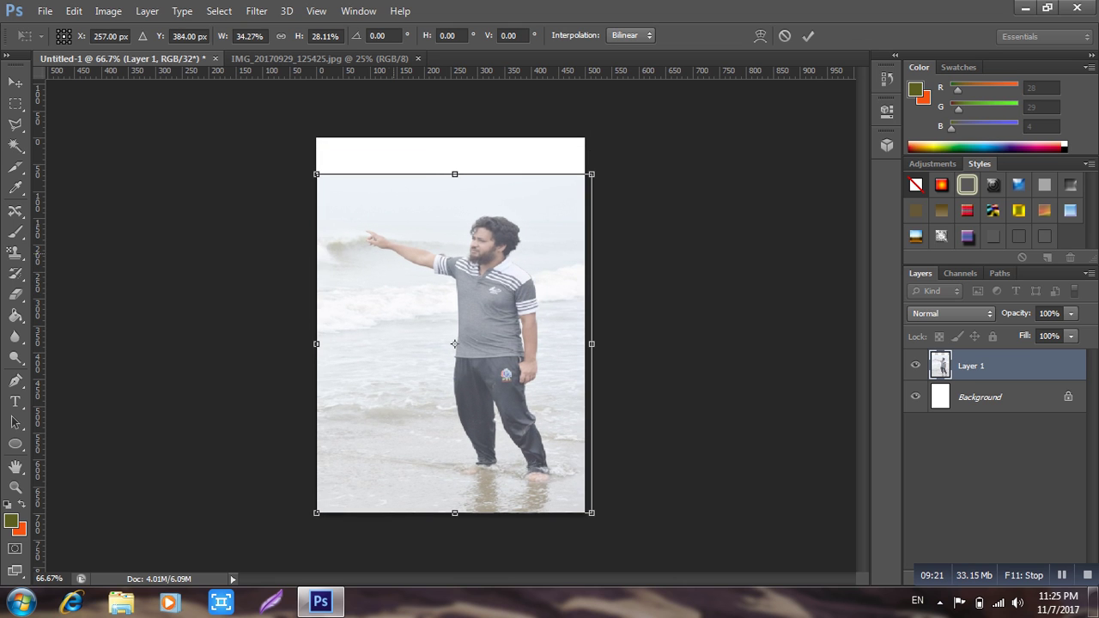
drag(455, 174, 454, 137)
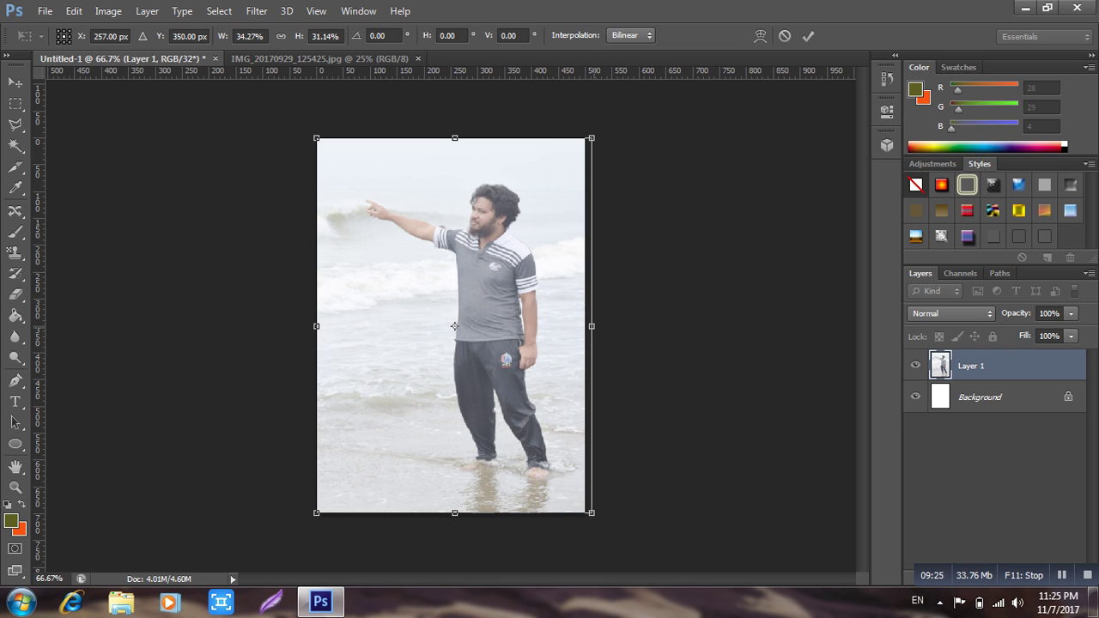
drag(592, 325, 584, 326)
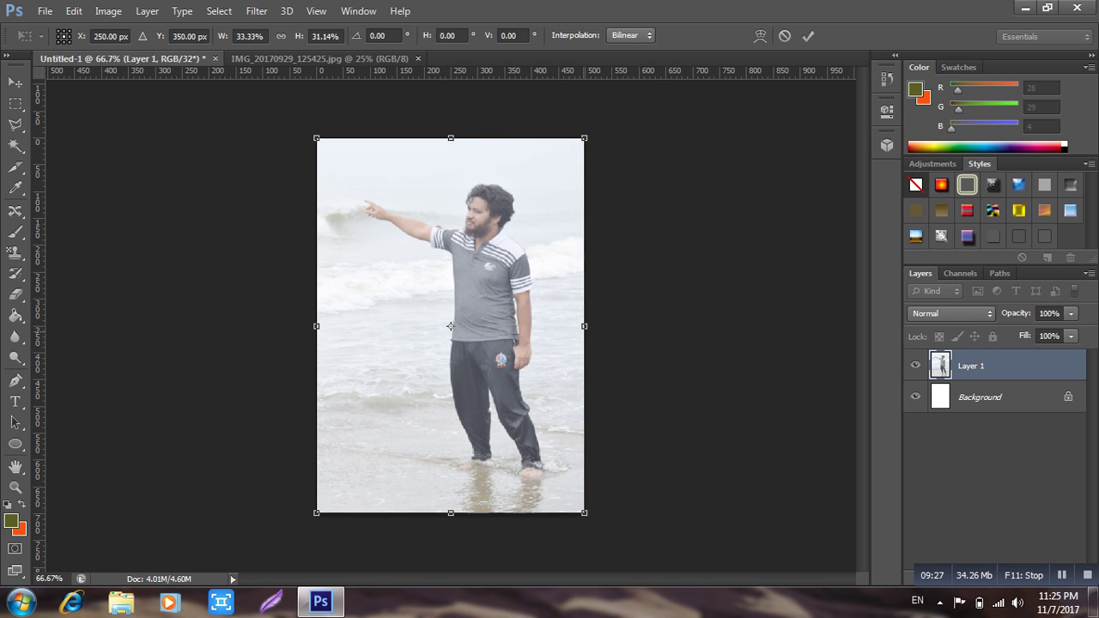
key(Return)
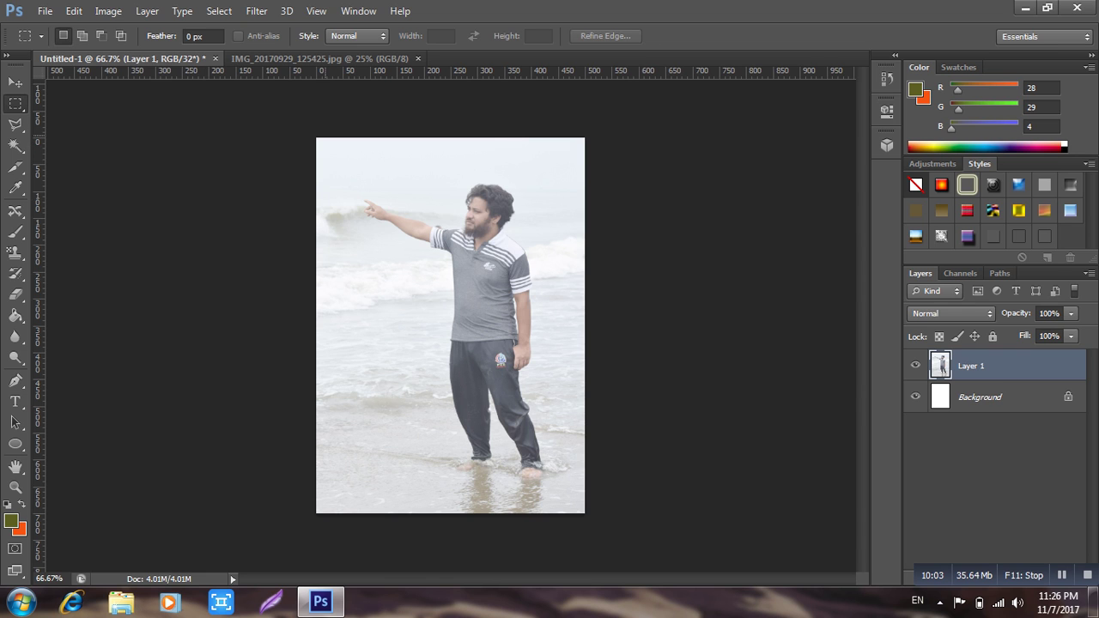
Draw a rectangular selection from the canvas's top-left corner, then shift it slightly up and left.
drag(318, 138, 578, 513)
drag(493, 455, 495, 439)
drag(500, 397, 482, 378)
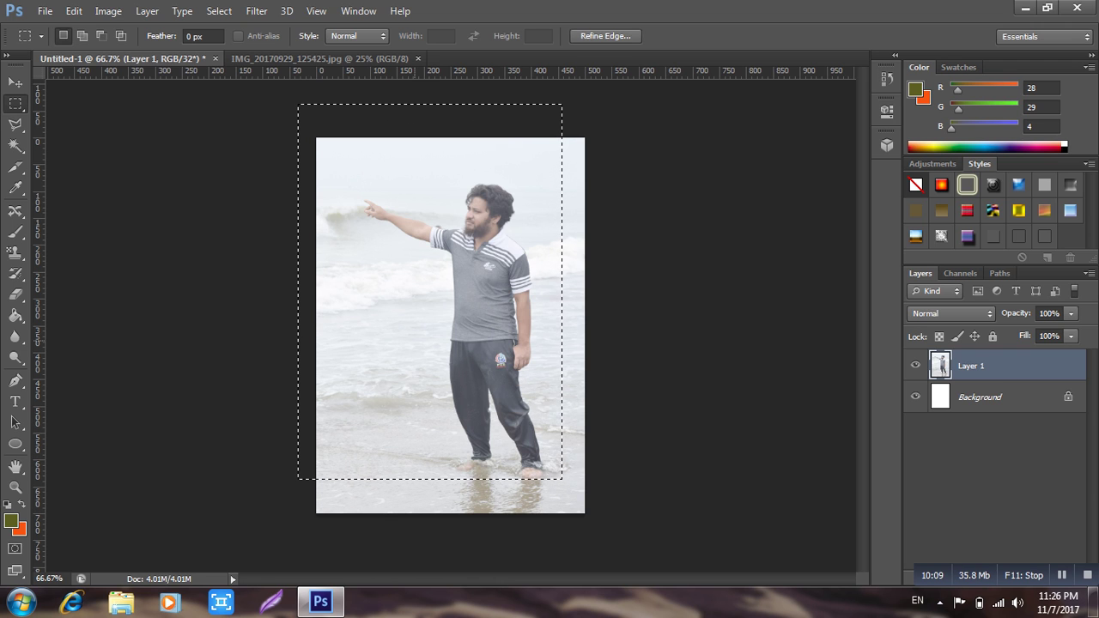